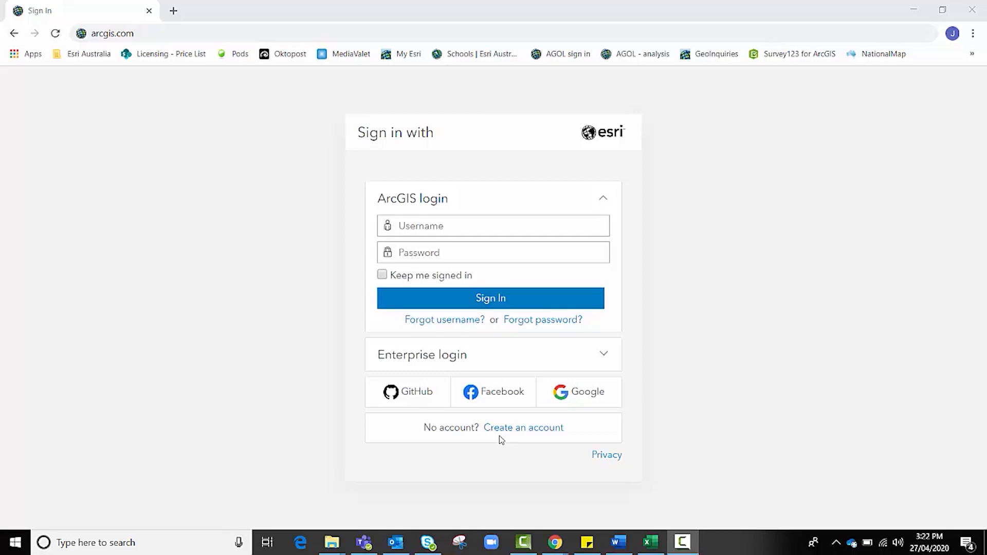
Sign in to the GIS for Schools organization with the saved administrator login and password.
left_click(481, 225)
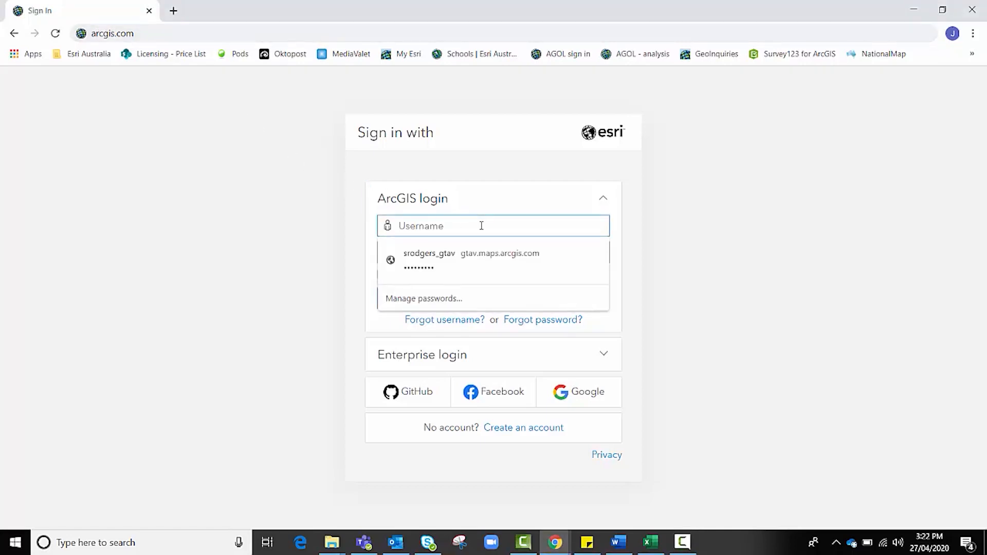
key("ctrl+v")
left_click(477, 254)
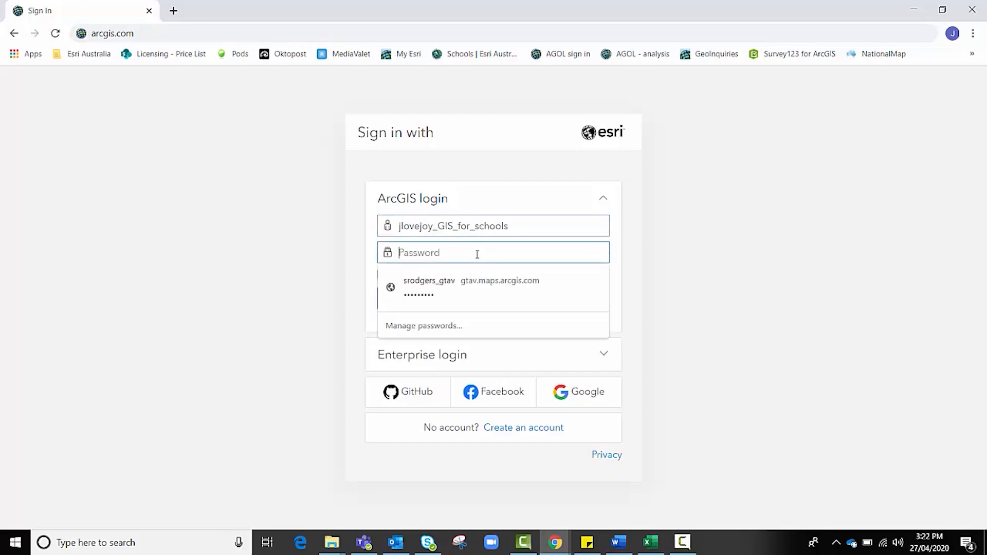
type("•••••••••")
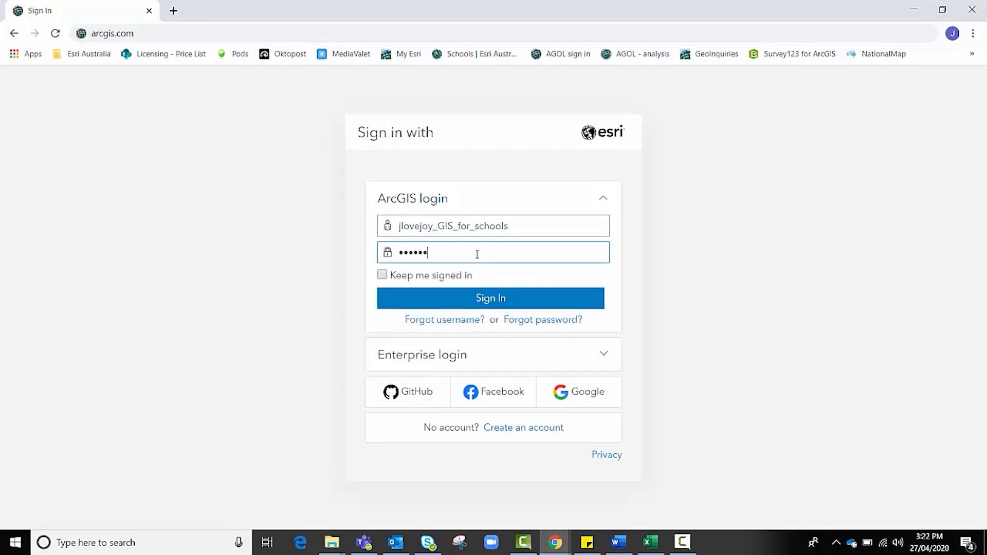
left_click(478, 297)
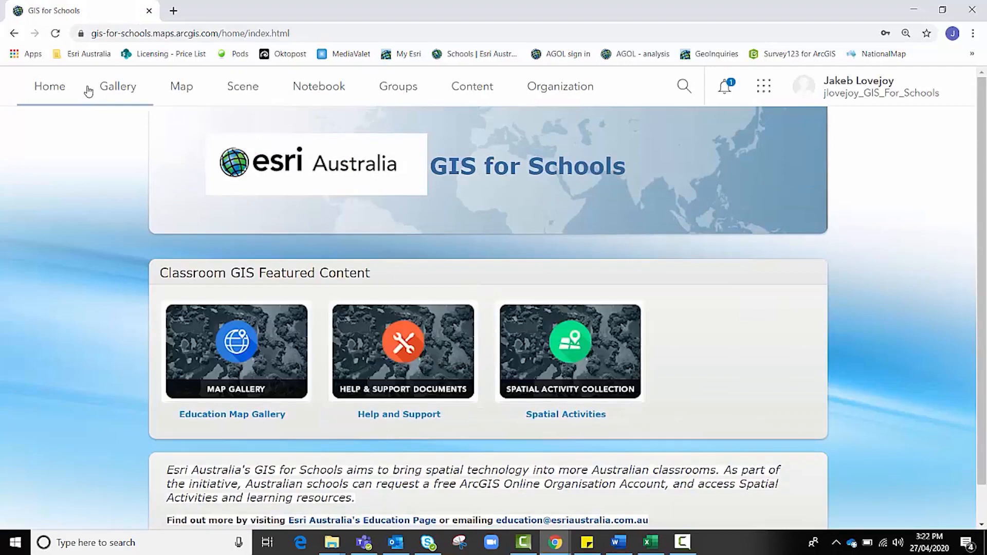
Show the Organization Members list and peek at the first member's actions menu without choosing anything.
left_click(571, 101)
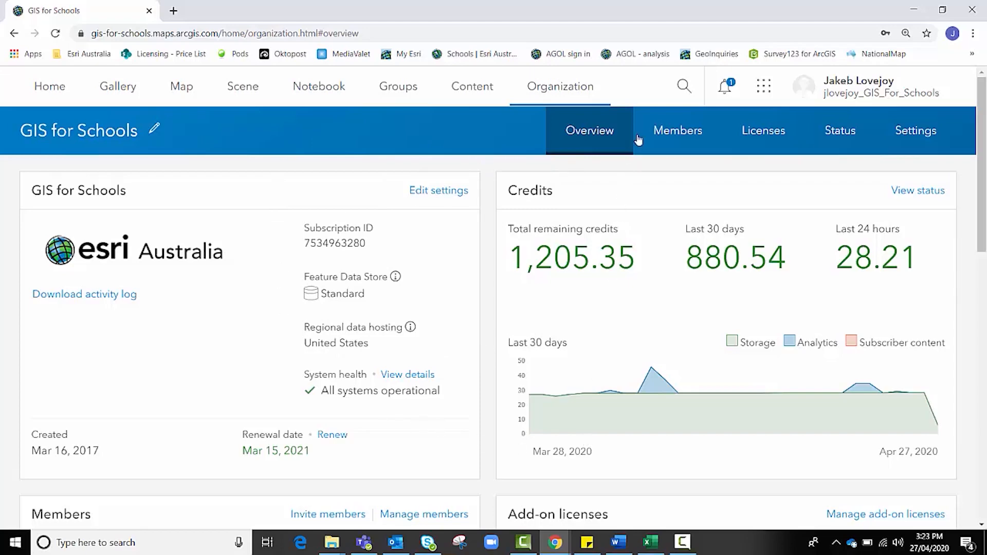
left_click(665, 129)
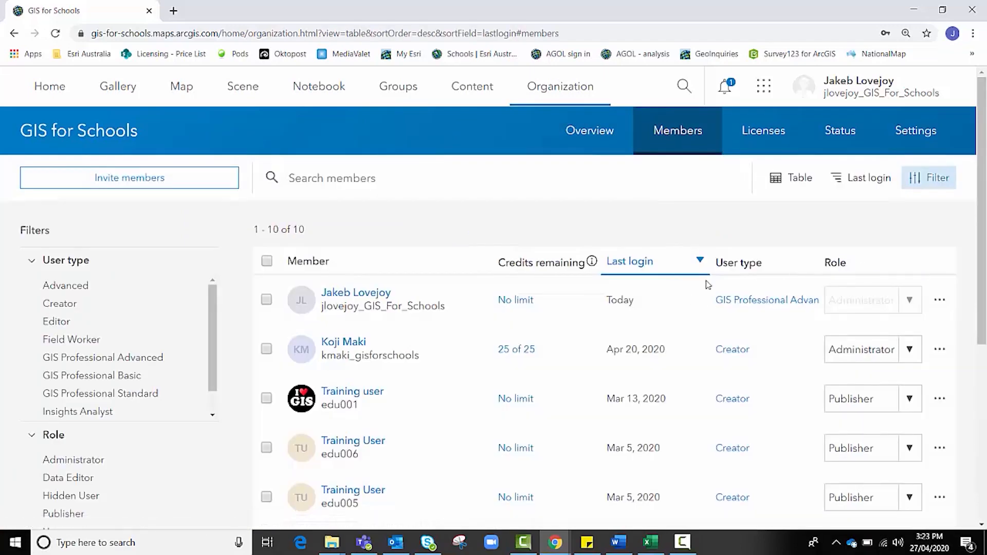
scroll(365, 294, "down", 3)
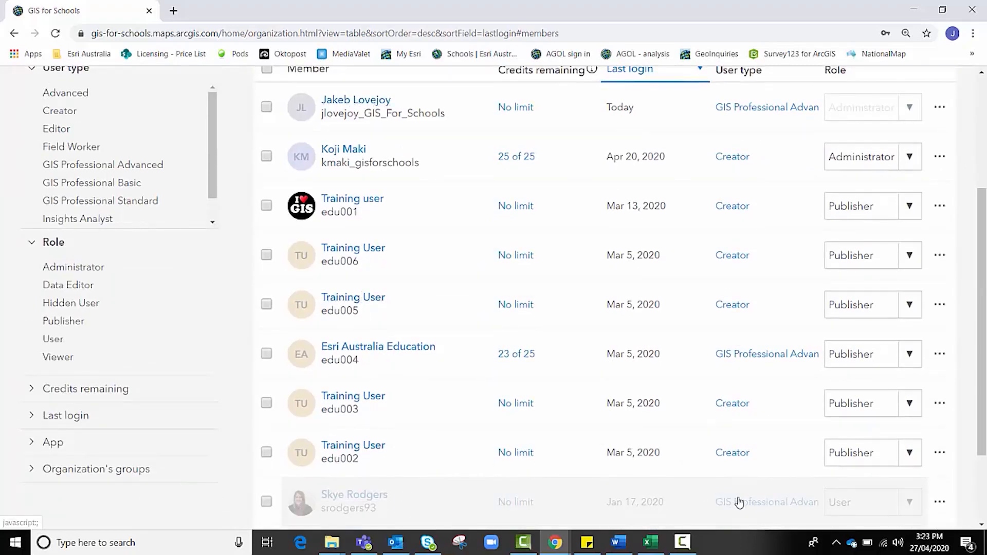
scroll(756, 478, "up", 3)
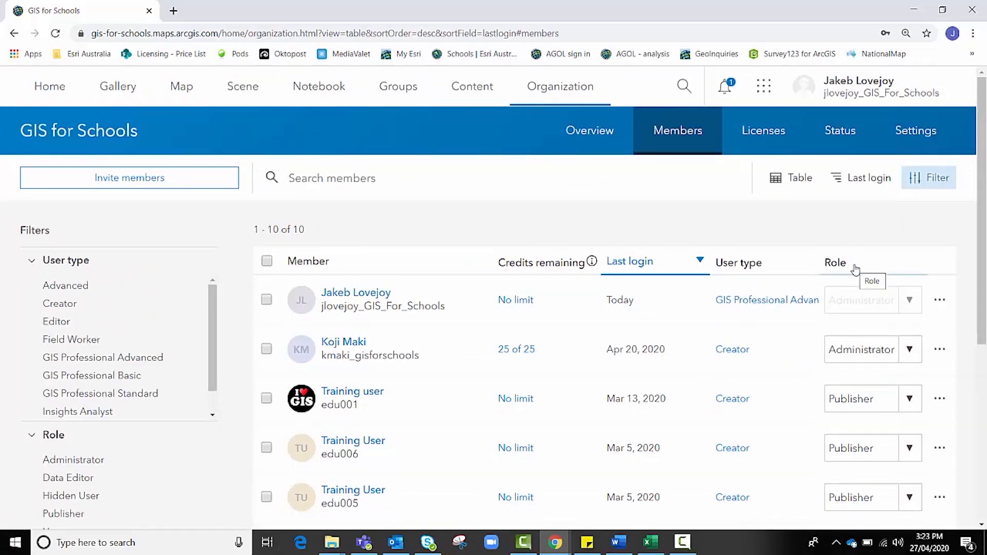
left_click(940, 303)
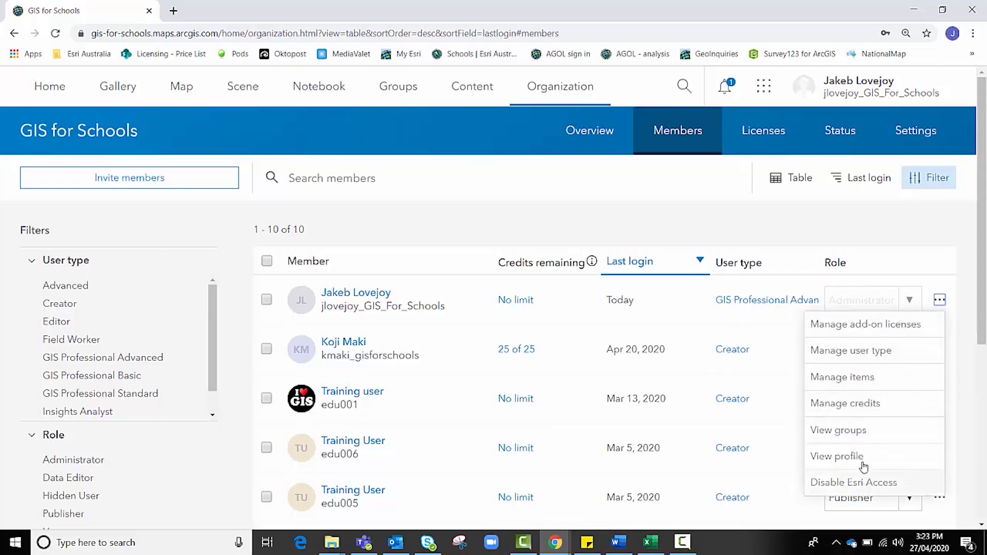
left_click(939, 301)
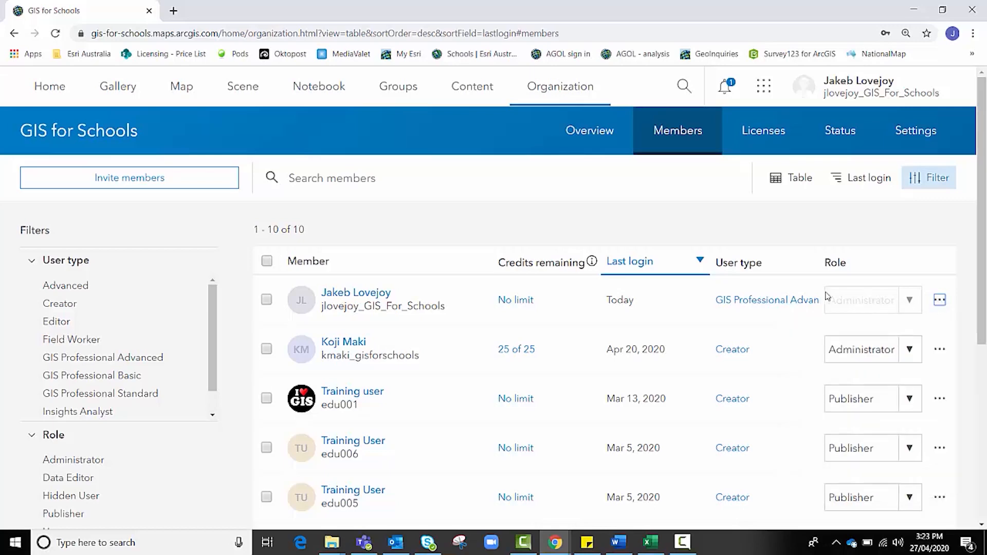
Start Invite members, keeping 'Add members without sending invitations' as the method, and review the options.
left_click(193, 183)
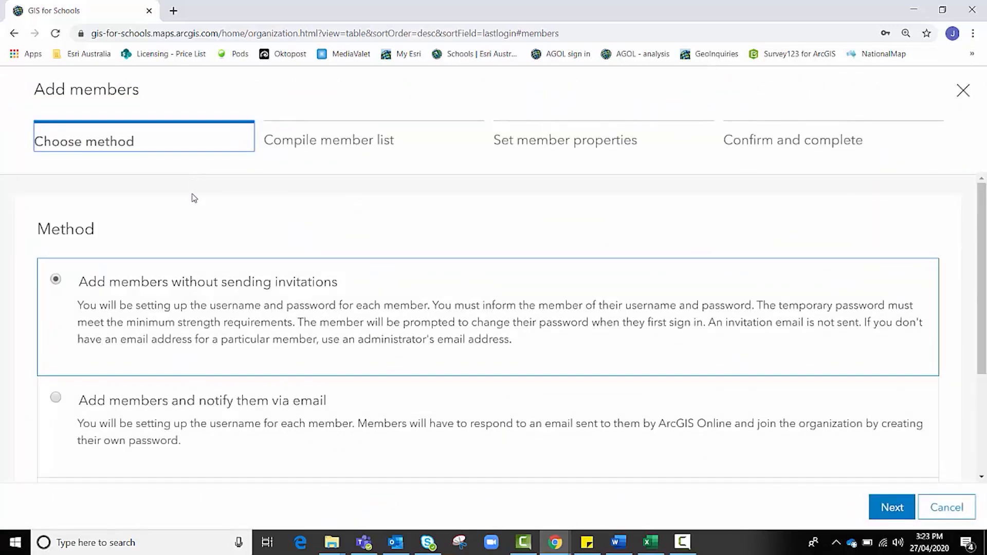
scroll(200, 286, "down", 1)
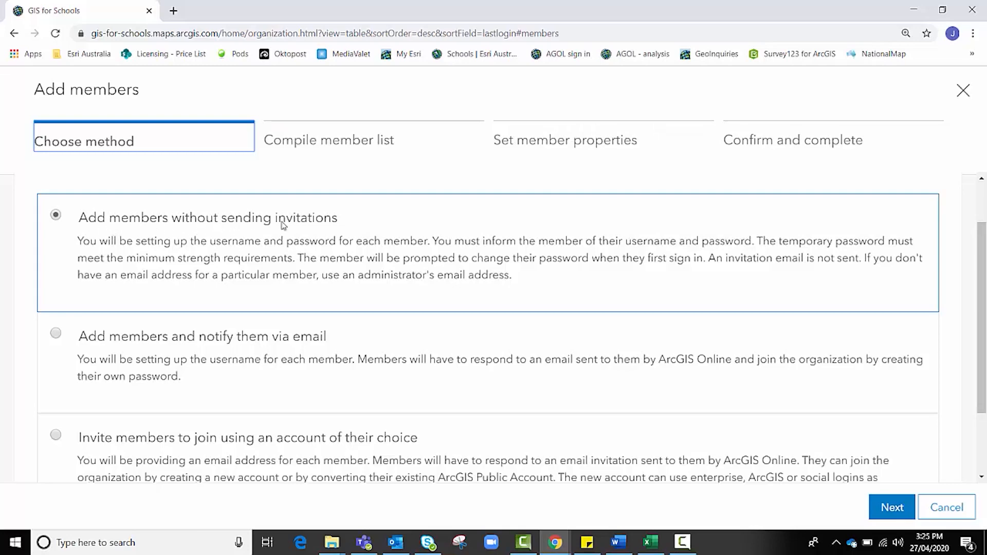
Continue to the member list and choose 'New members from a file' for a CSV upload.
left_click(890, 502)
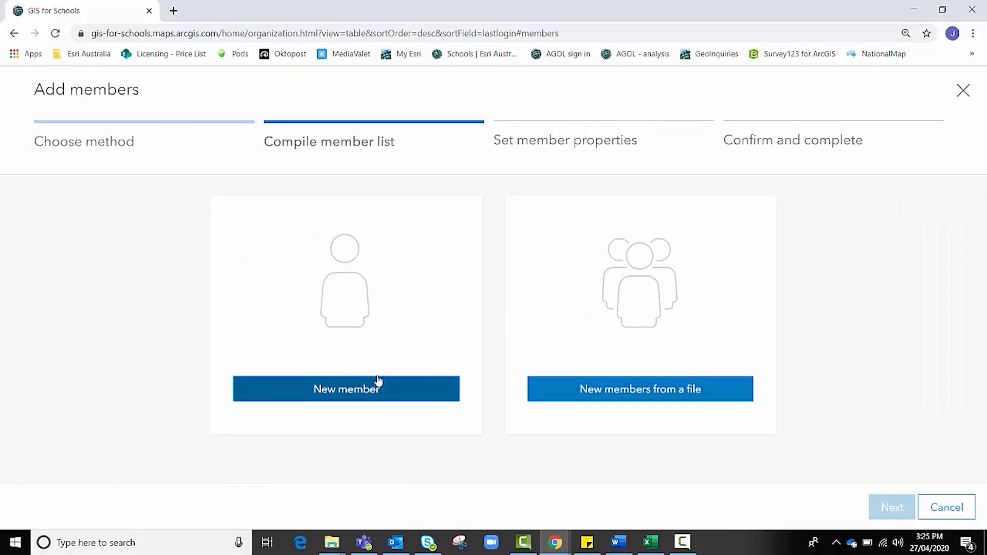
left_click(325, 396)
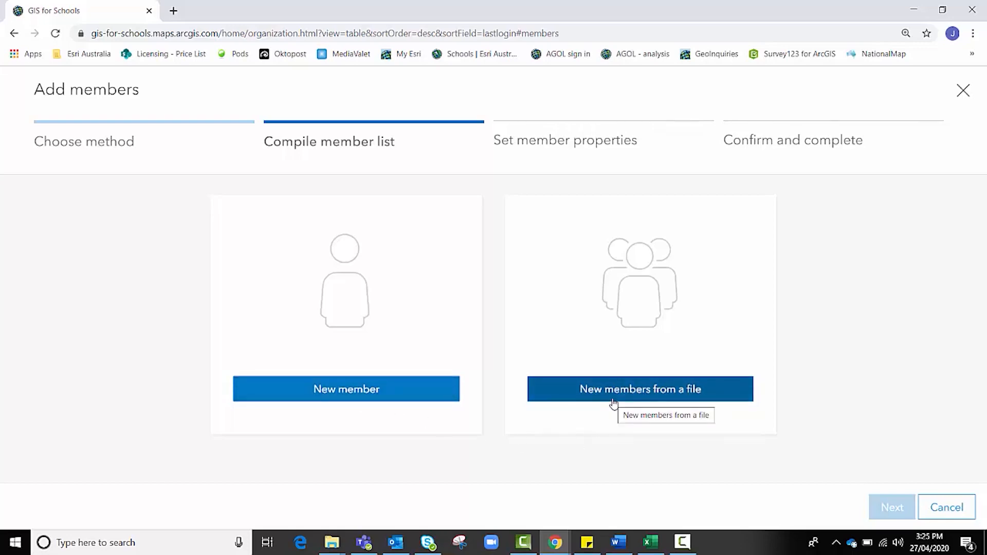
left_click(638, 393)
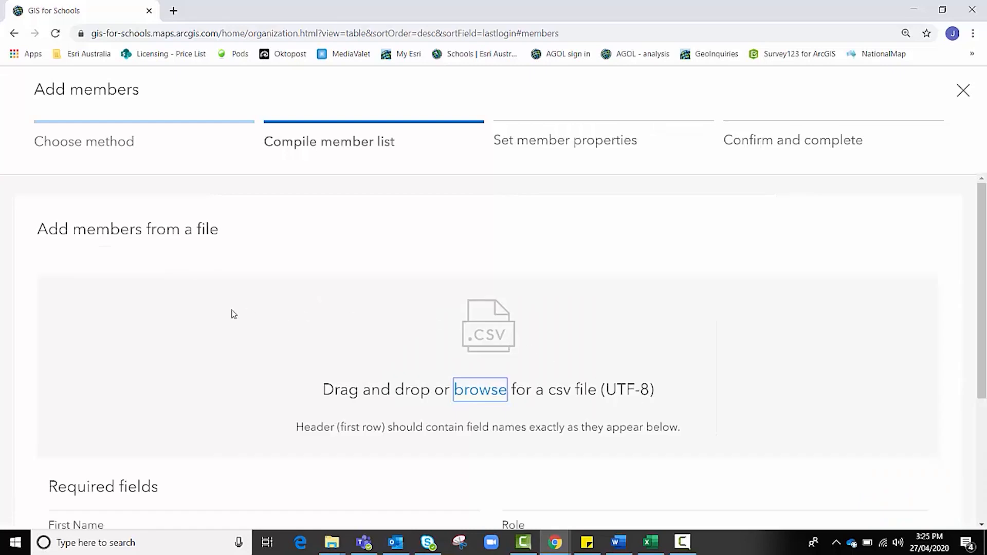
scroll(233, 313, "down", 3)
scroll(257, 312, "up", 1)
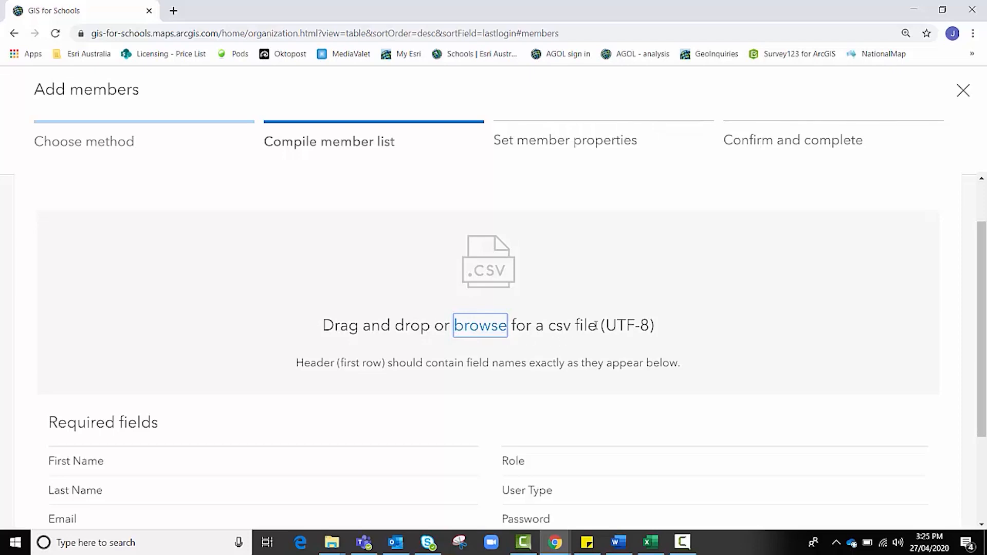
scroll(597, 349, "down", 1)
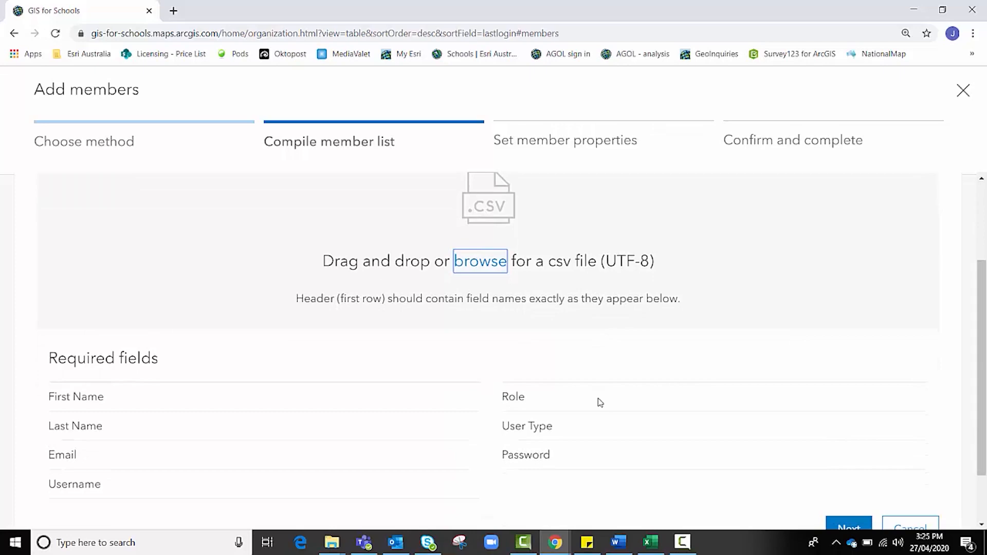
mouse_move(653, 548)
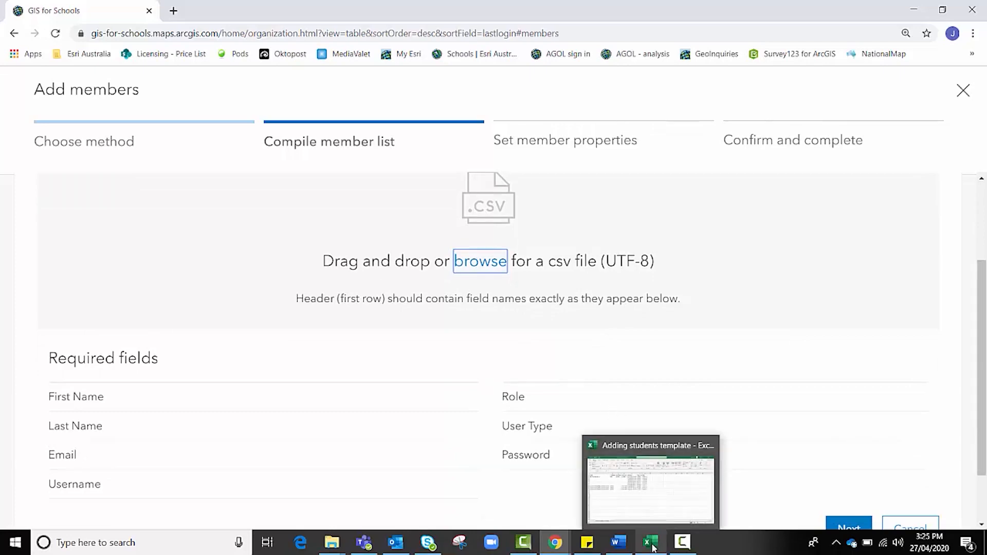
left_click(655, 507)
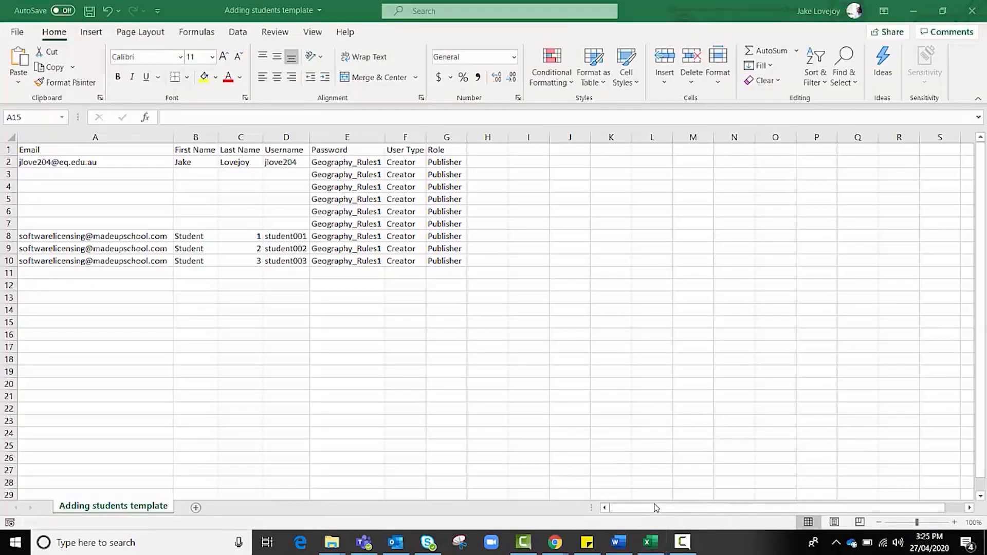
left_click(340, 198)
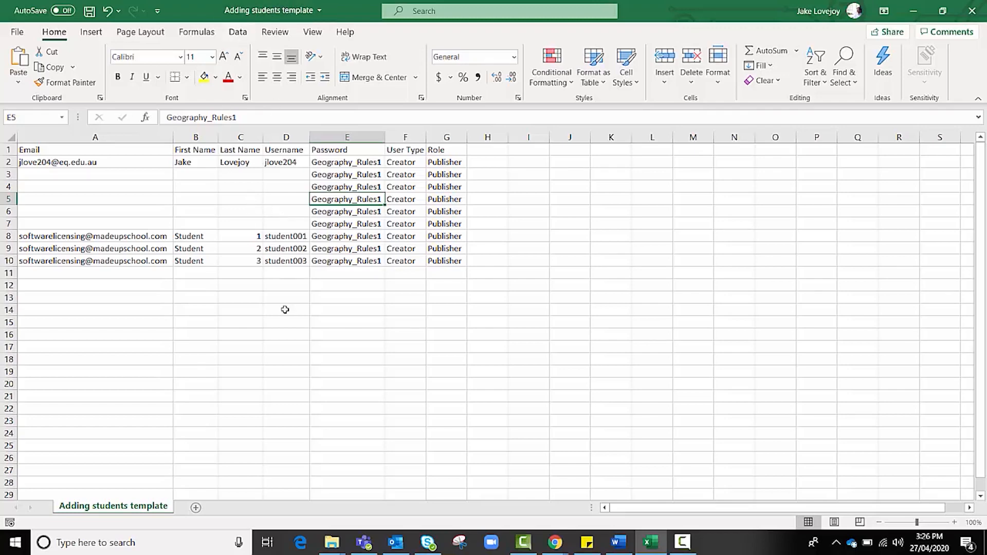
mouse_move(563, 548)
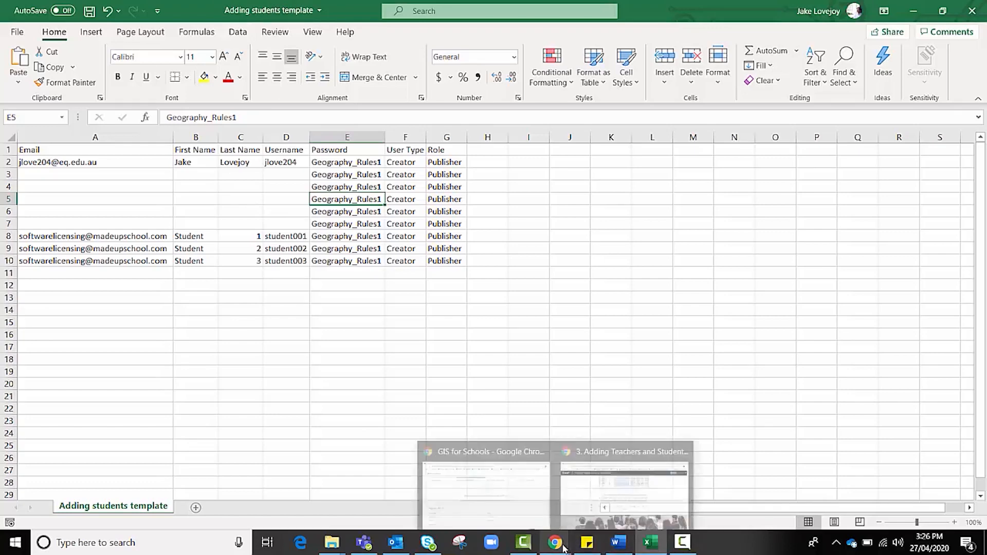
left_click(521, 503)
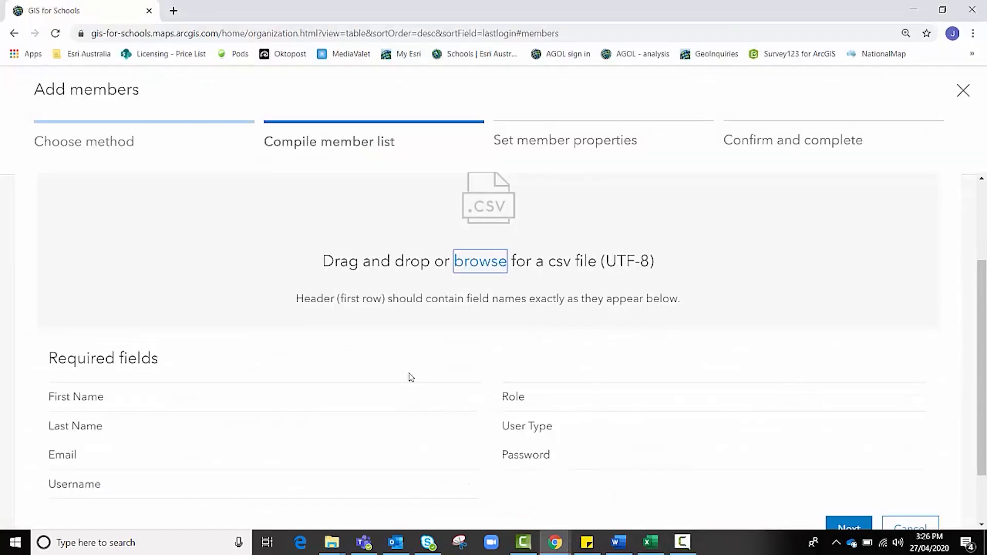
Scroll through the CSV upload page, then switch to the 'Adding students template' Excel workbook.
scroll(240, 345, "down", 1)
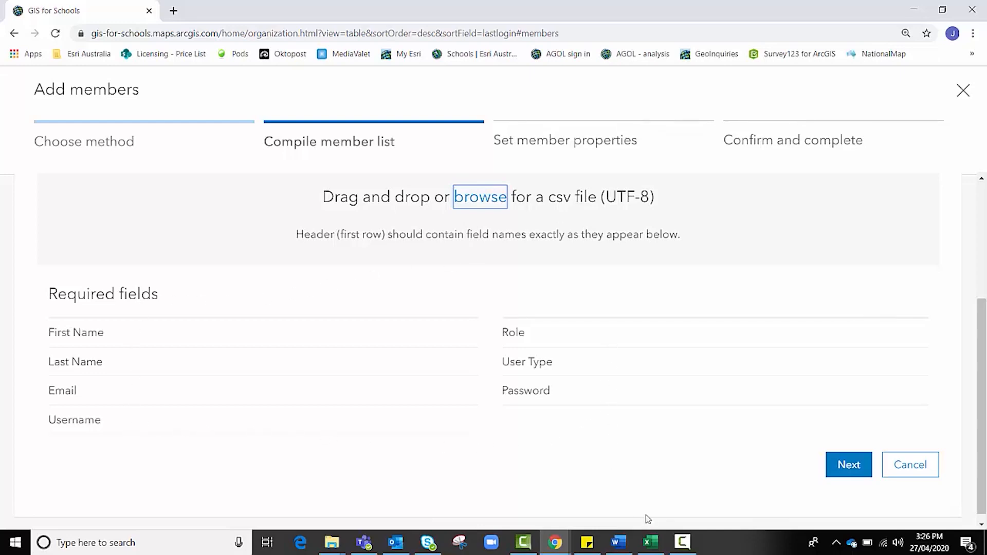
key("alt+Tab")
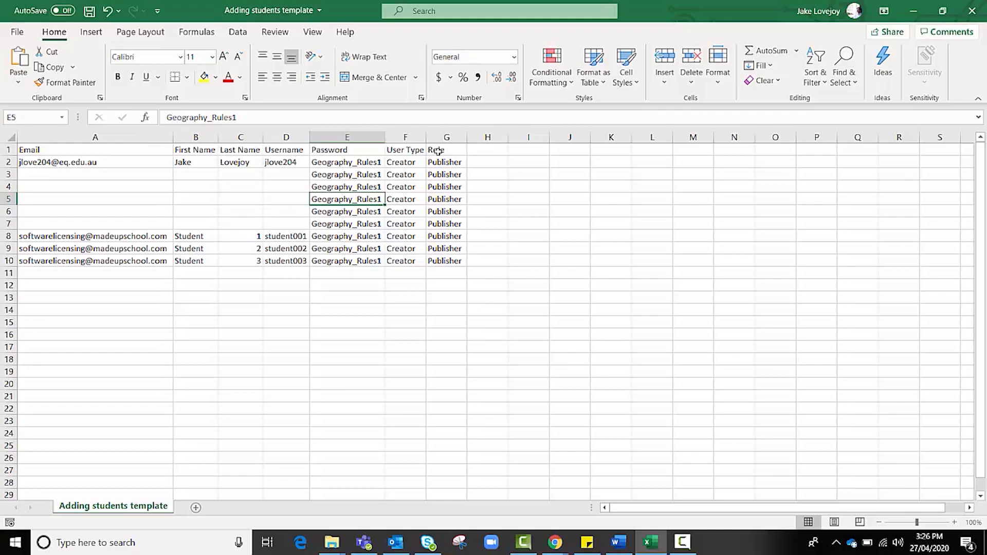
Switch back to the ArcGIS Online Add members from a file page.
key("alt+Tab")
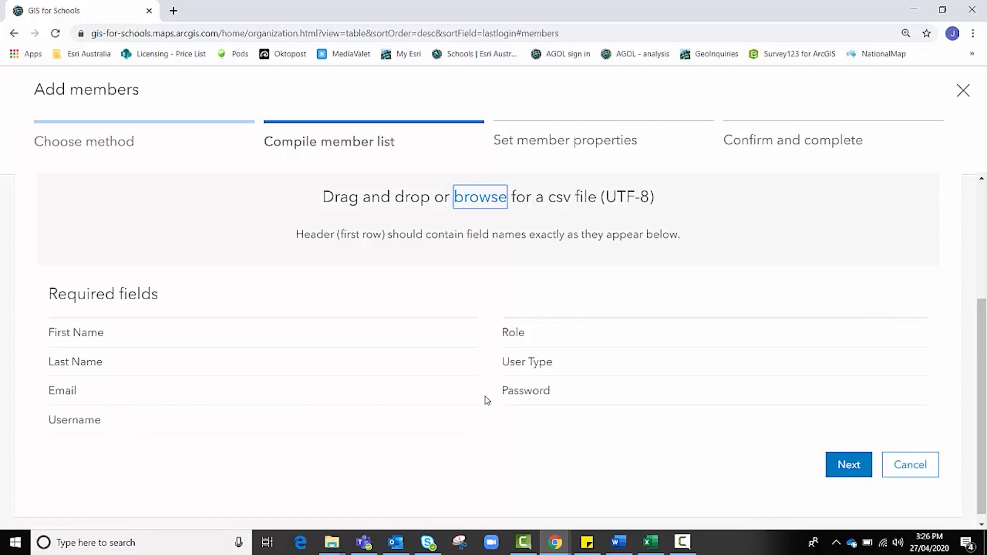
Switch to the 'Adding students template' workbook in Excel.
key("alt+Tab")
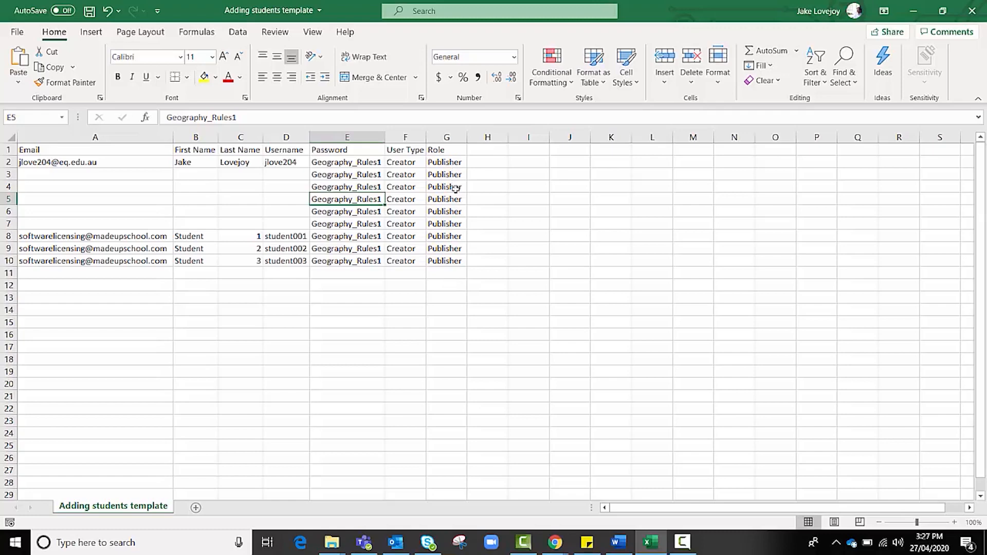
Enter 'Adminstrator' in cell G12 below the table.
left_click(459, 286)
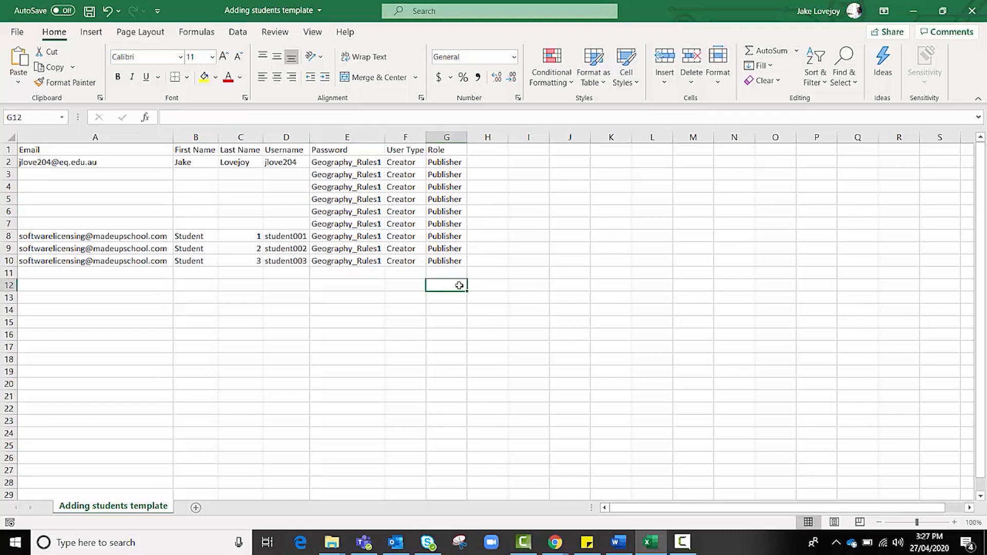
type("Adm")
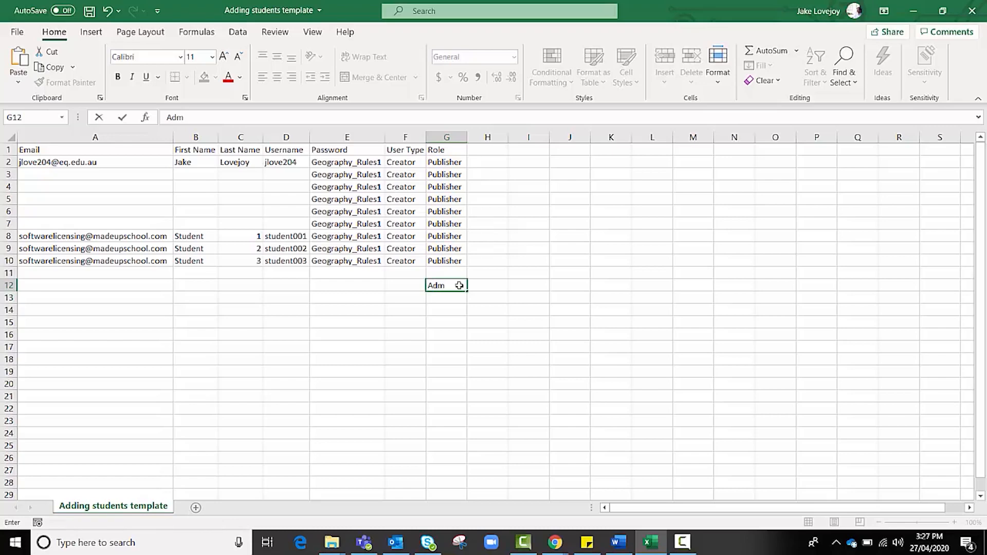
type("instrator")
left_click(458, 311)
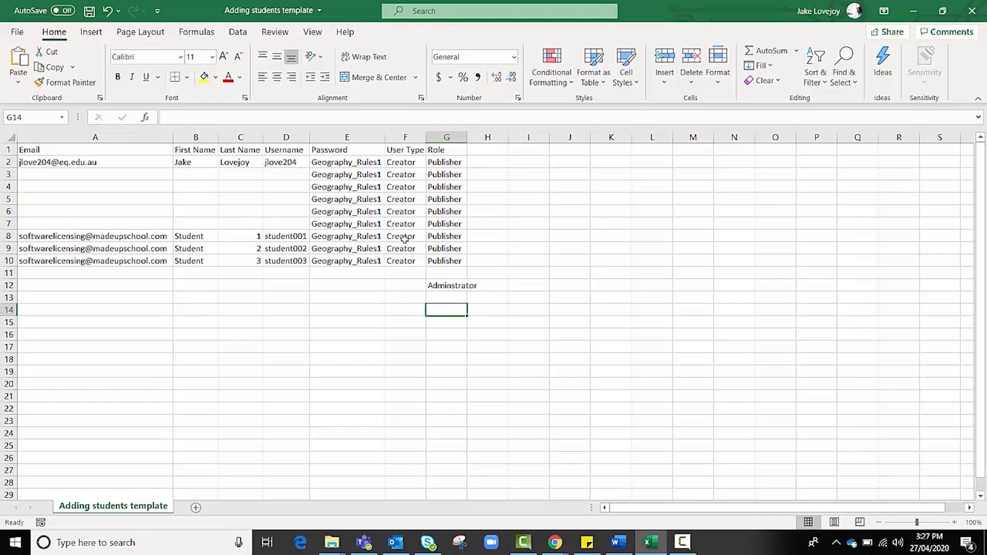
Enter 'GIS Professional' in F12 and autofit column F to show it fully.
left_click(404, 284)
type("Gis")
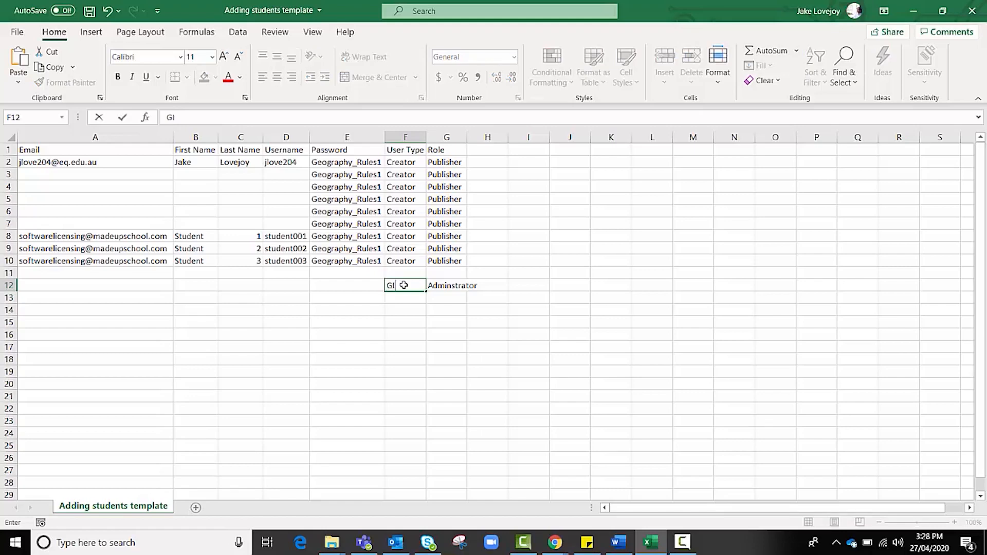
type(" Professional")
key("Return")
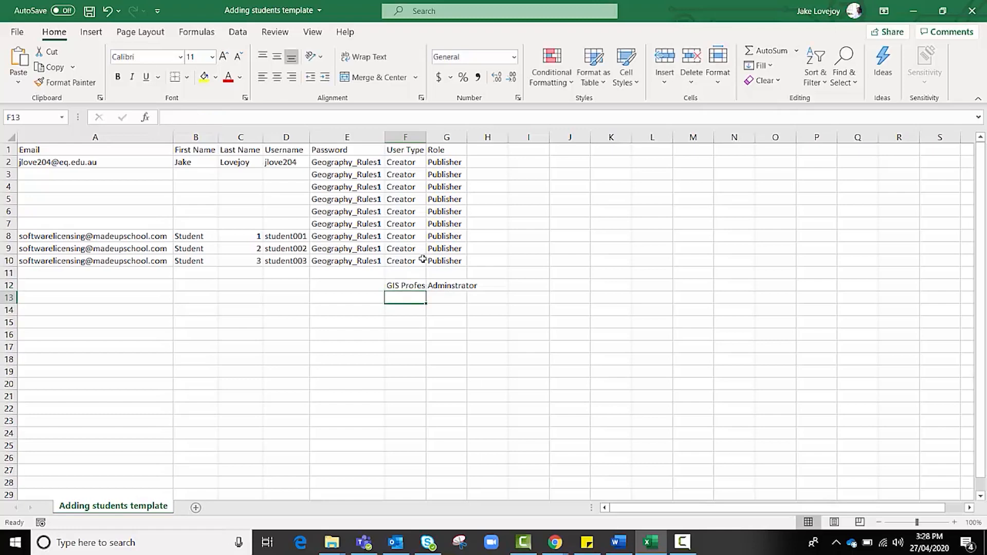
left_click(427, 136)
double_click(426, 136)
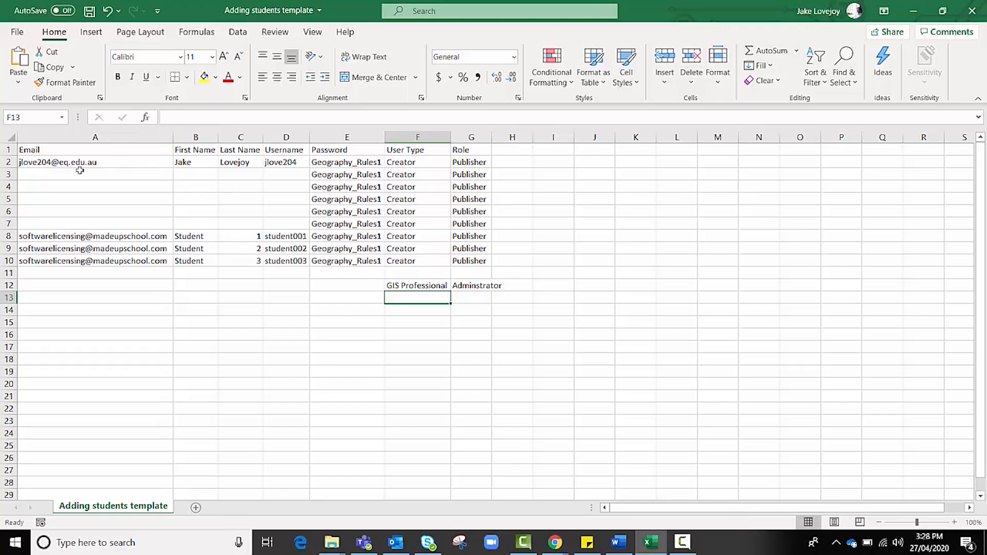
Fill row 3 with the first teacher's first name, last name, username and school e-mail.
left_click(108, 174)
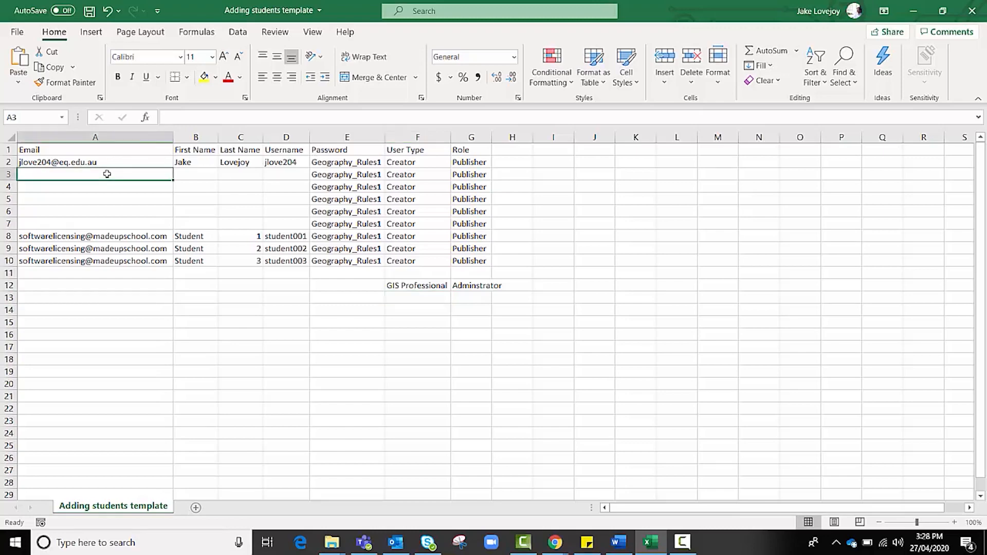
left_click(192, 176)
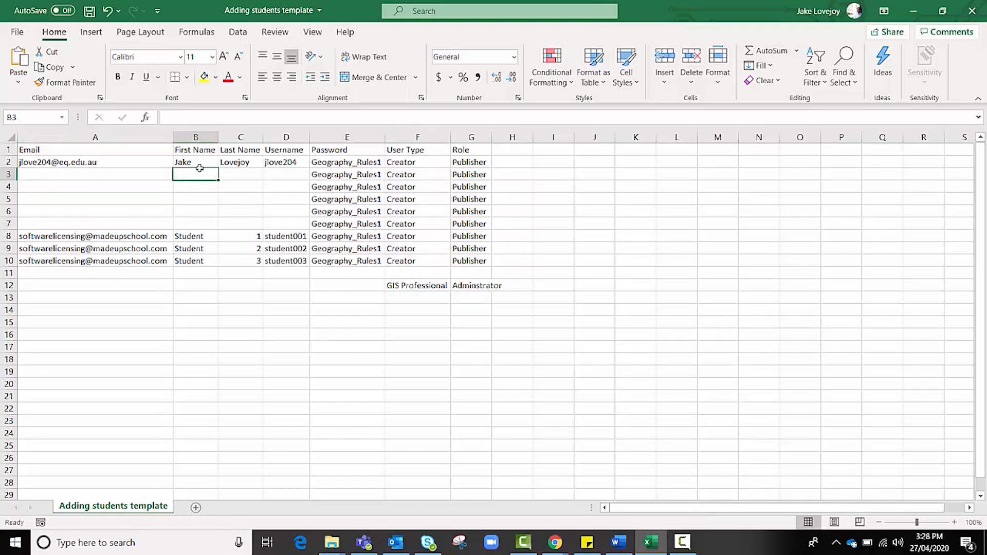
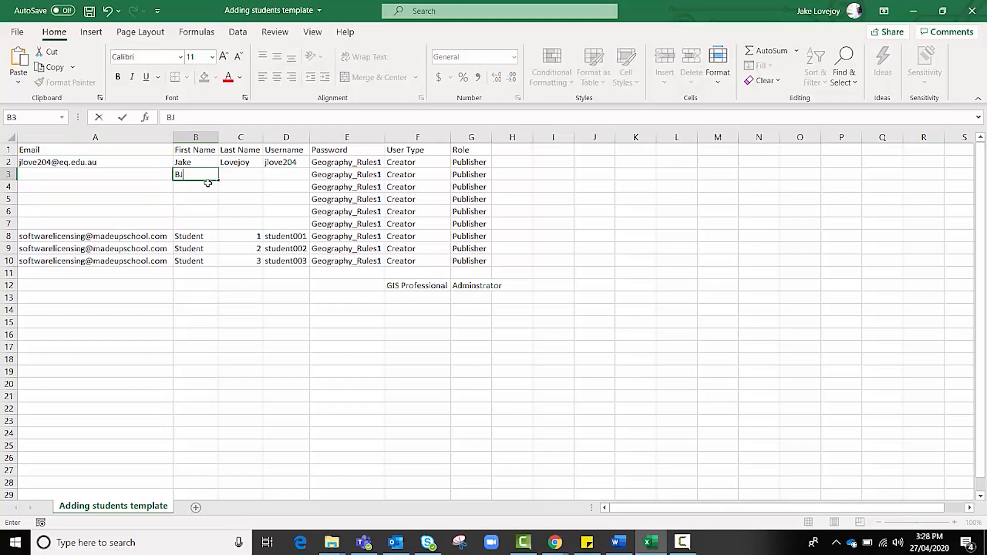
key("Tab")
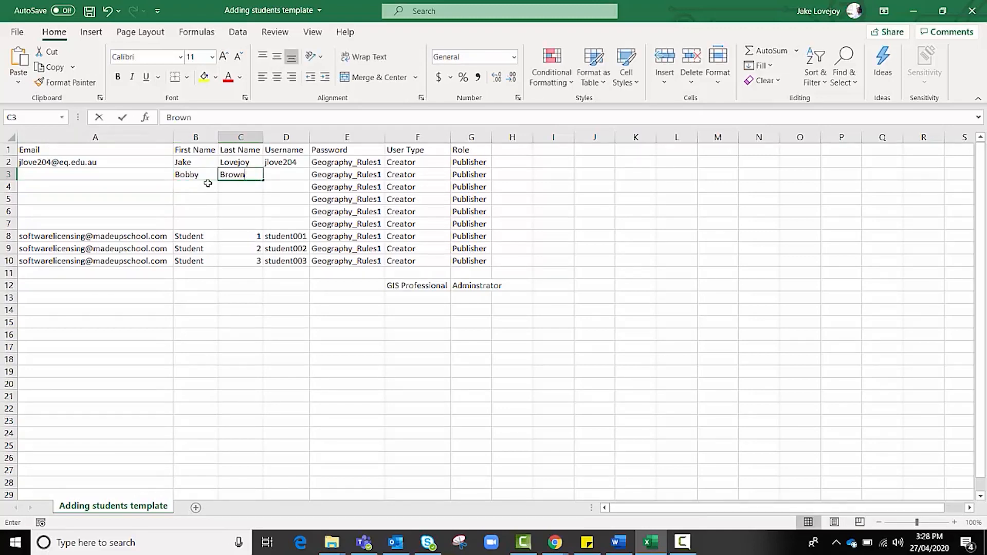
key("Tab")
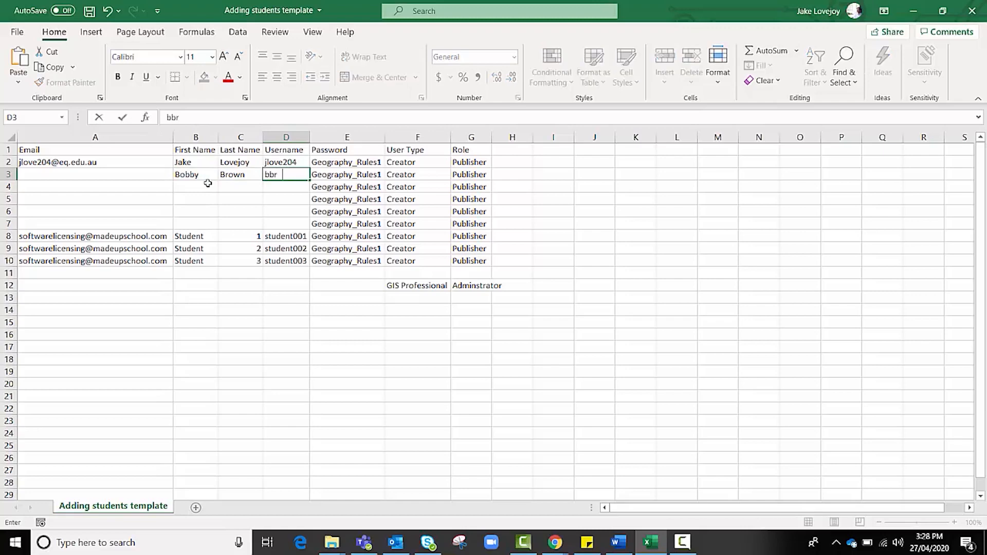
left_click(95, 176)
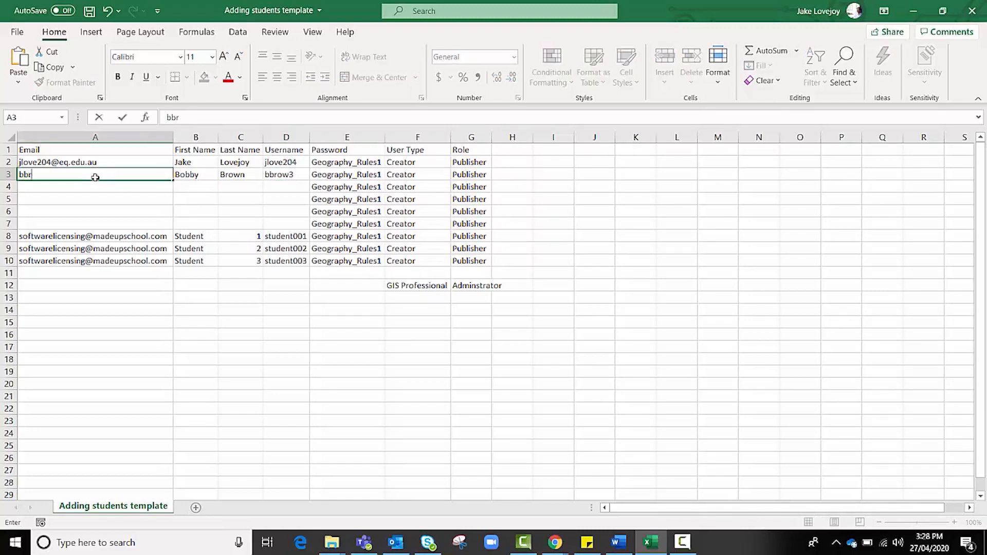
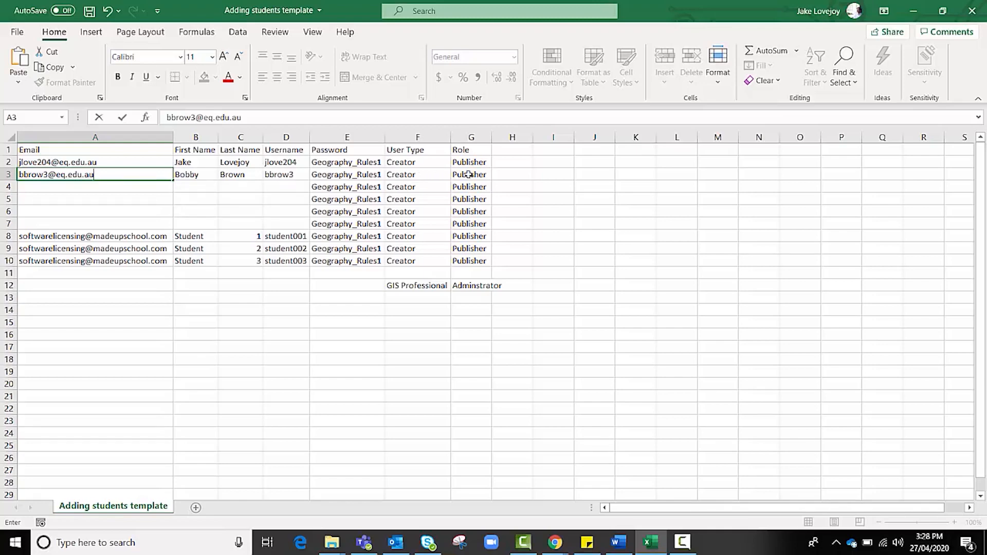
Fill row 4 with the second teacher's first name, last name, username and school e-mail.
left_click(207, 185)
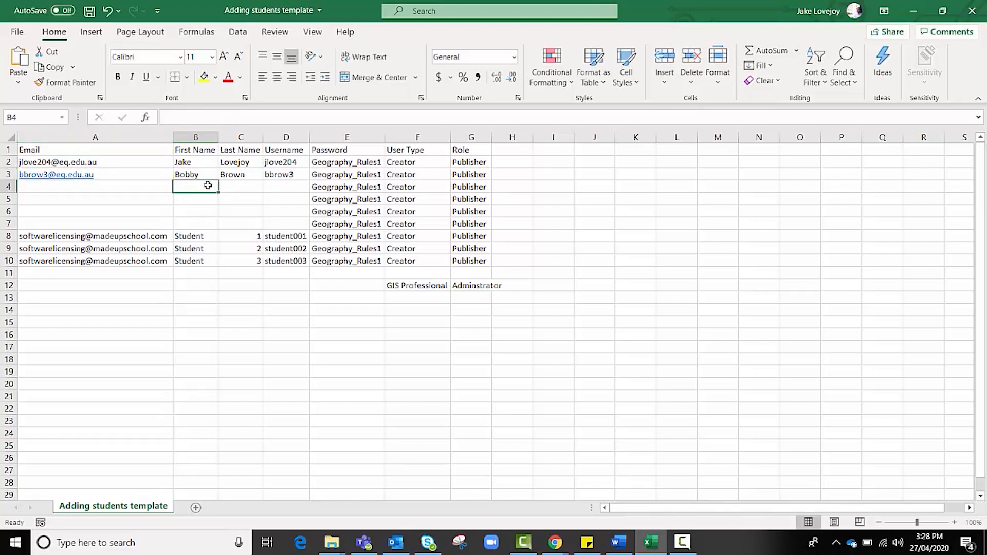
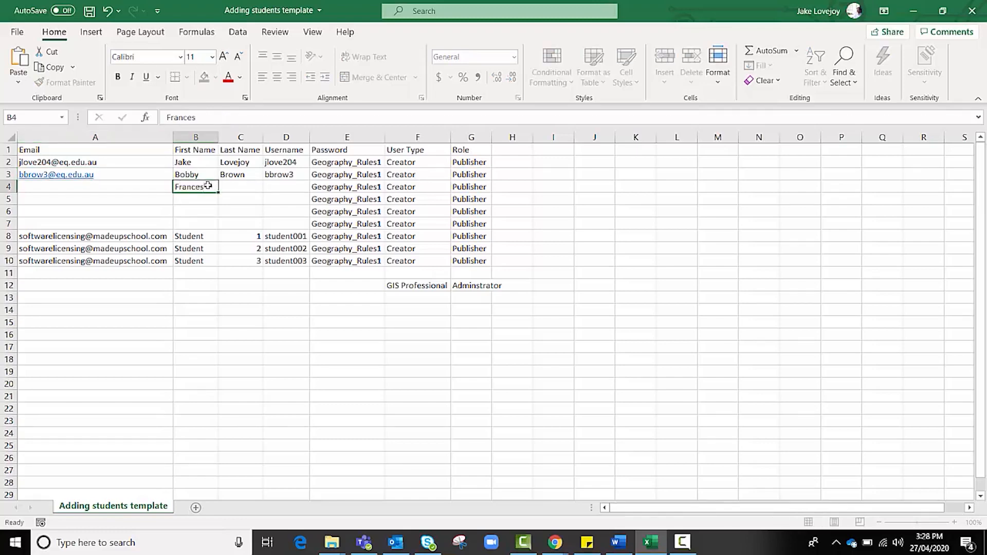
key("Tab")
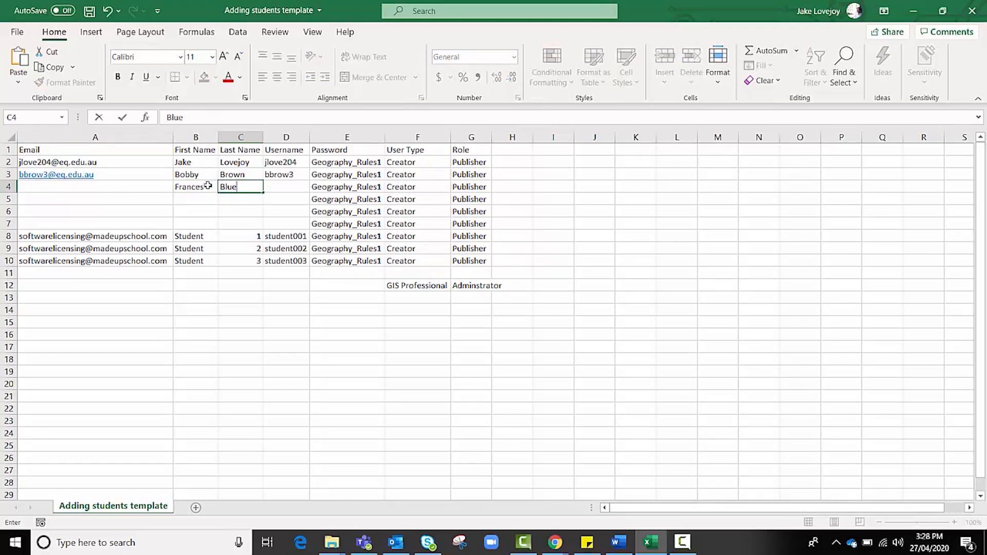
key("Tab")
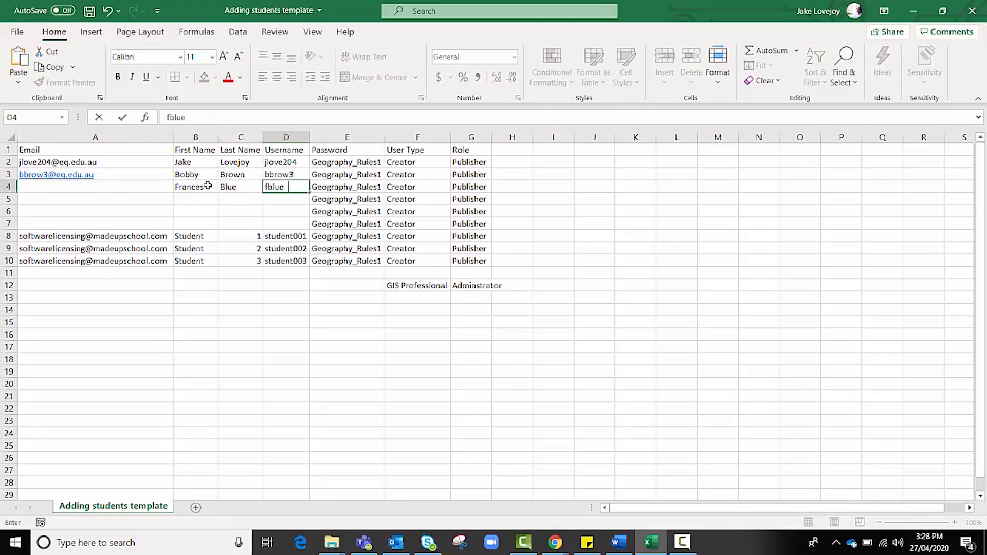
left_click(113, 185)
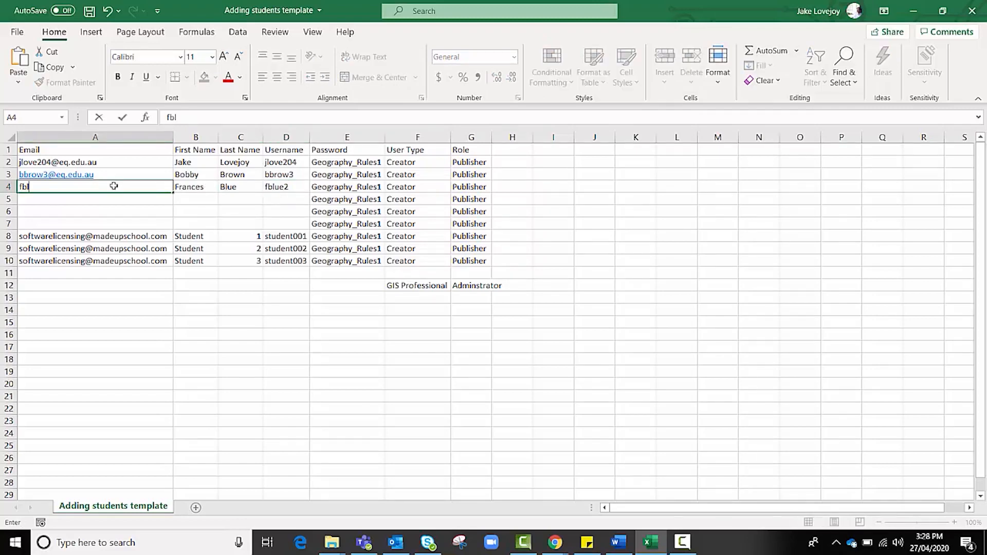
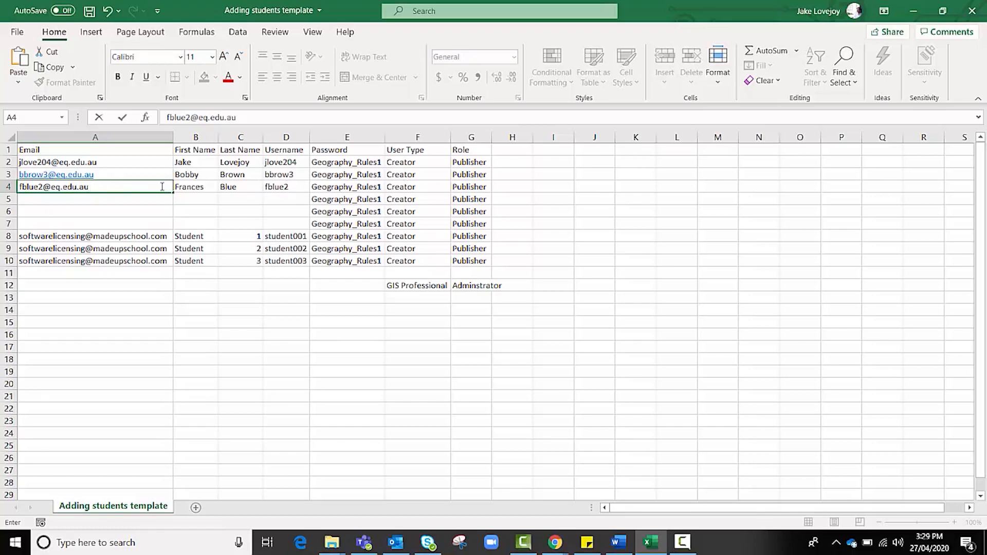
Change row 4's role from Publisher to 'Adminstrator'.
left_click(460, 186)
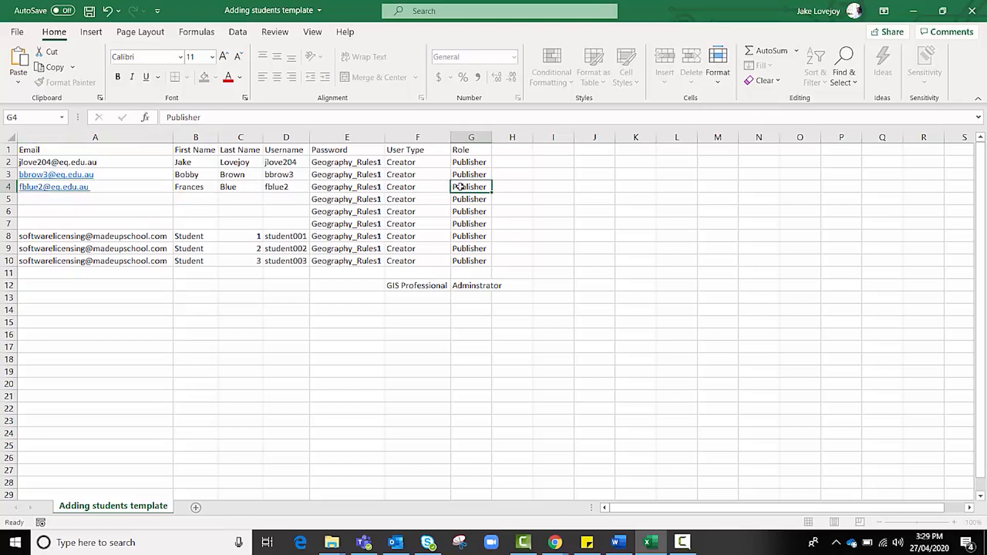
type("Adminstra")
type("tor")
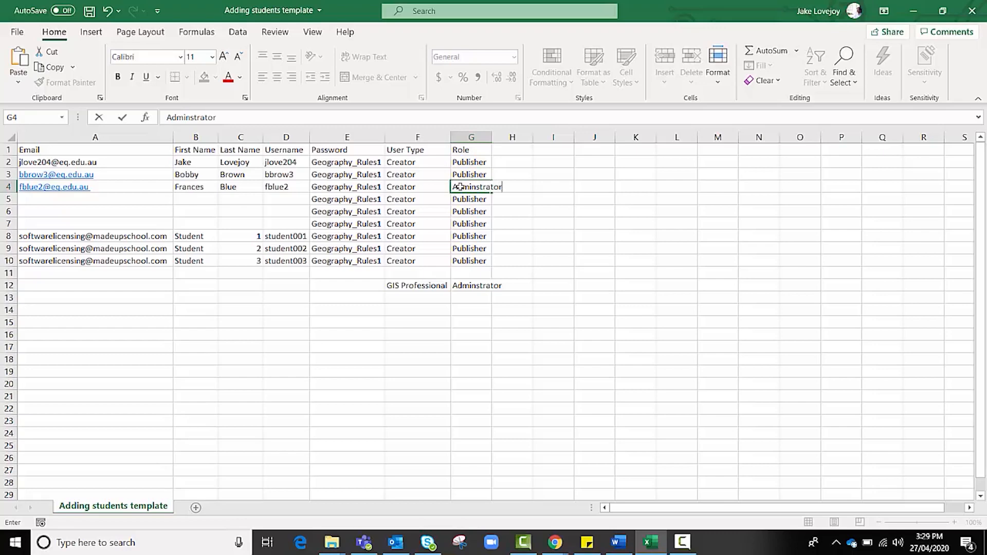
left_click(428, 332)
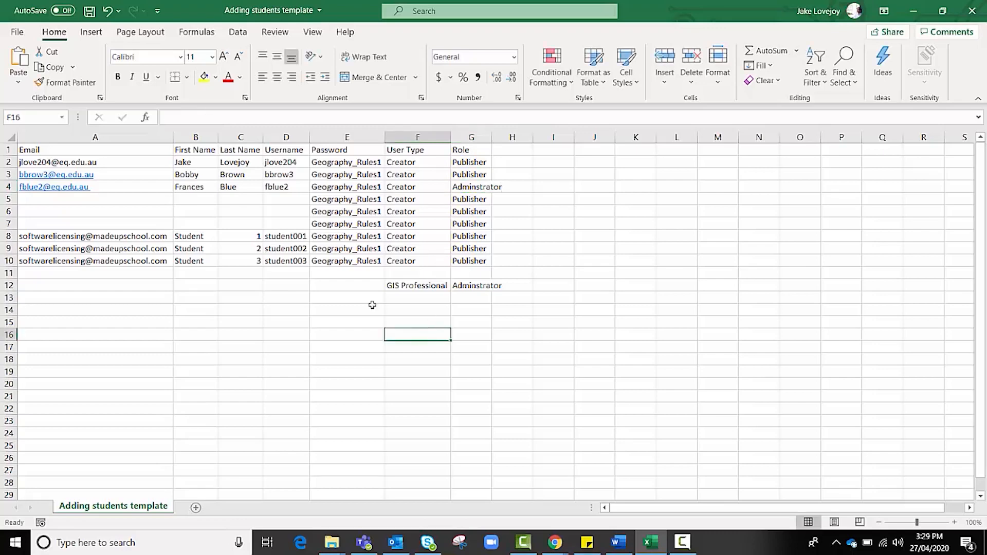
Delete empty rows 5 to 7 so student001–student003 follow the teacher rows.
left_click_drag(9, 199, 9, 225)
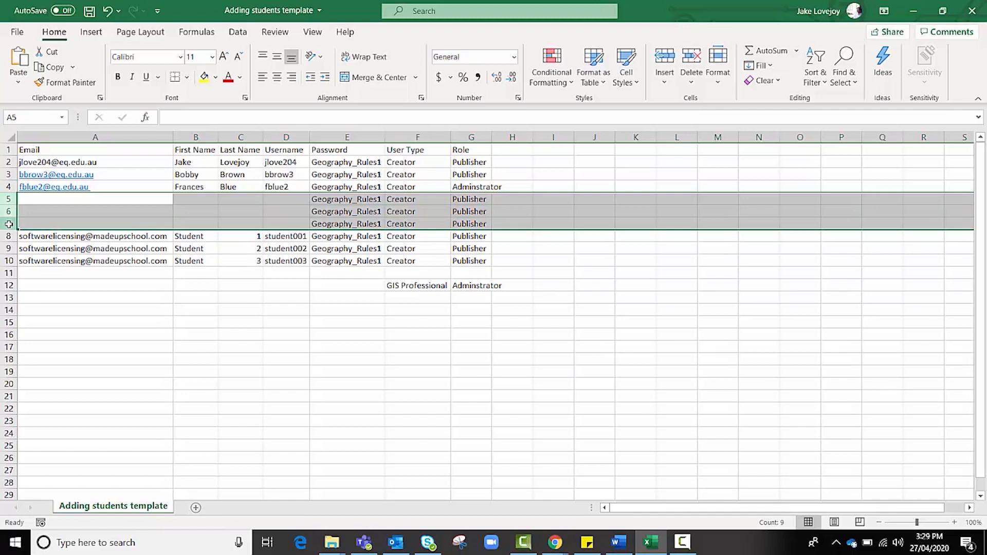
right_click(8, 224)
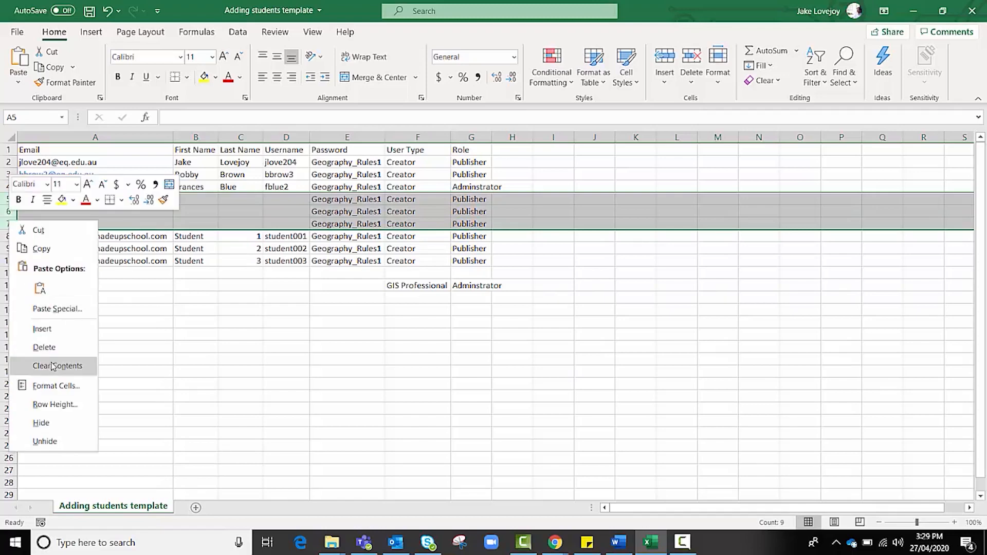
left_click(44, 347)
left_click(90, 272)
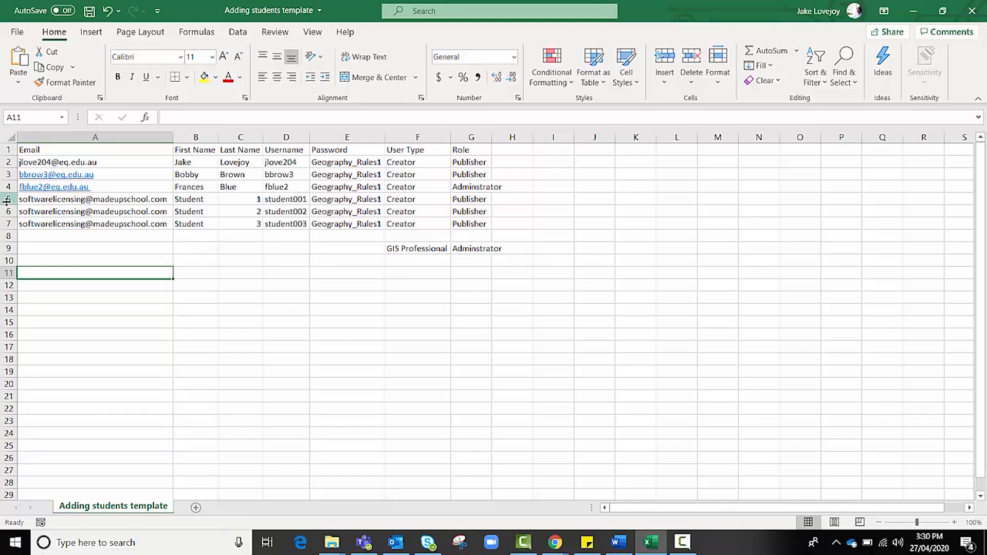
Delete the student and notes rows (rows 5 to 9) from the sheet.
left_click_drag(7, 201, 5, 201)
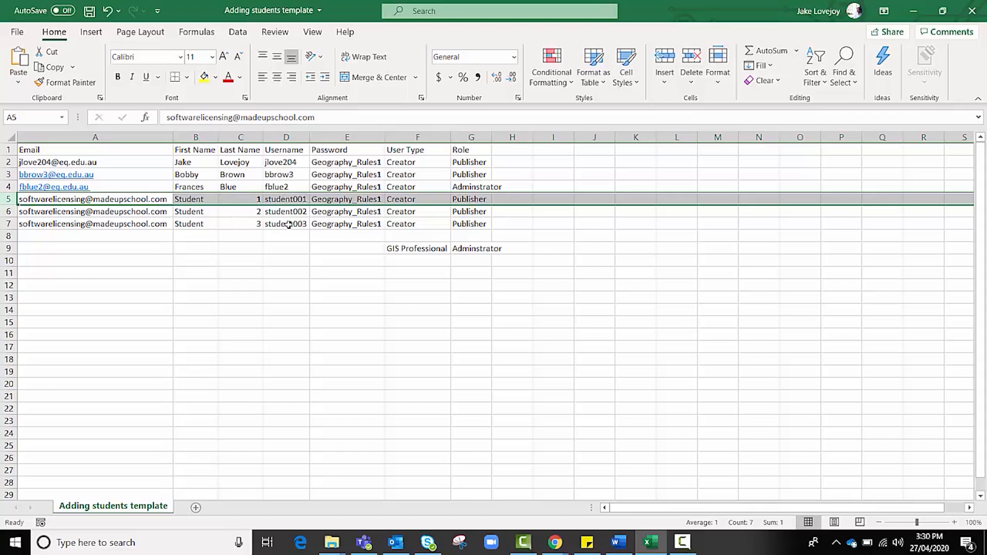
left_click(275, 252)
left_click_drag(8, 201, 9, 249)
right_click(9, 249)
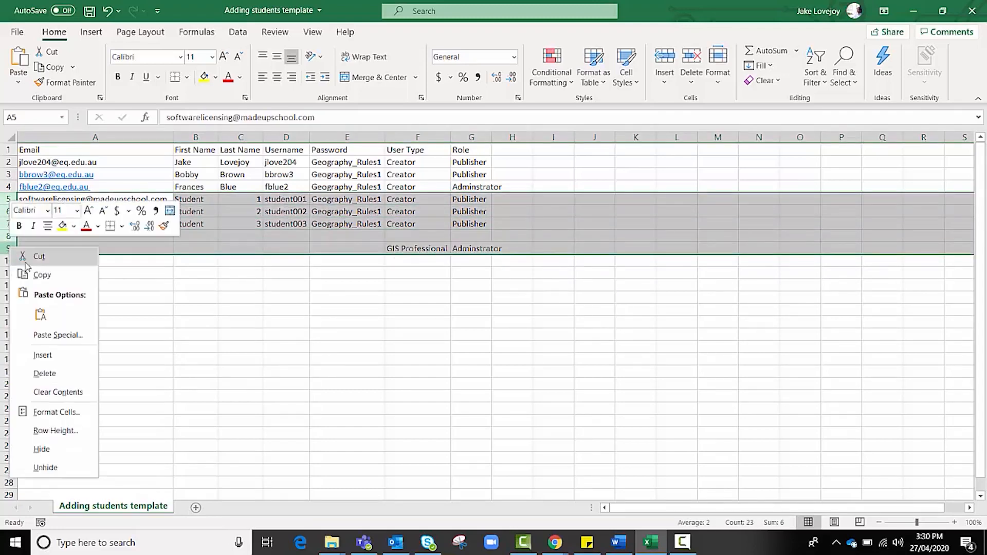
left_click(42, 355)
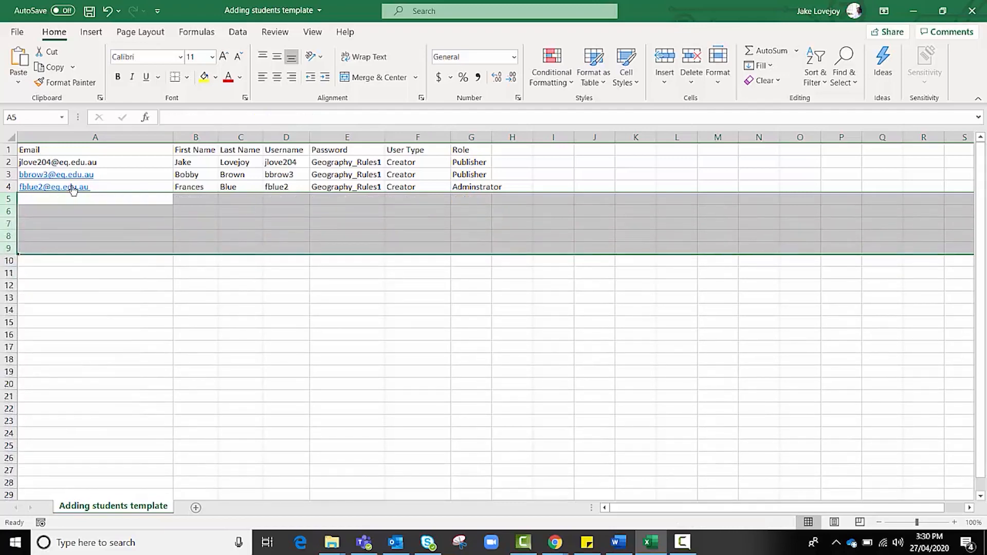
Delete row 2, the original first account, leaving only the two teachers.
left_click(7, 162)
right_click(8, 162)
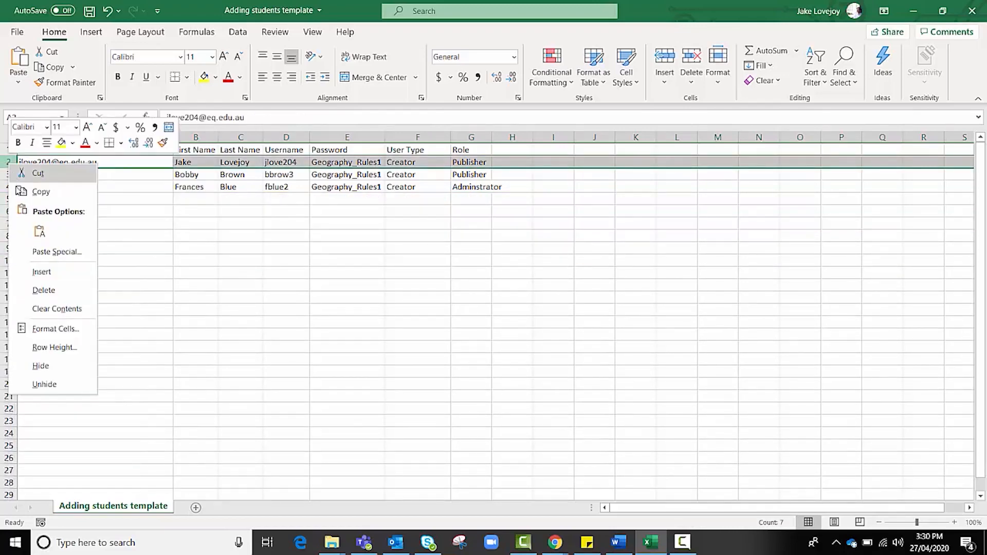
left_click(43, 290)
left_click(84, 270)
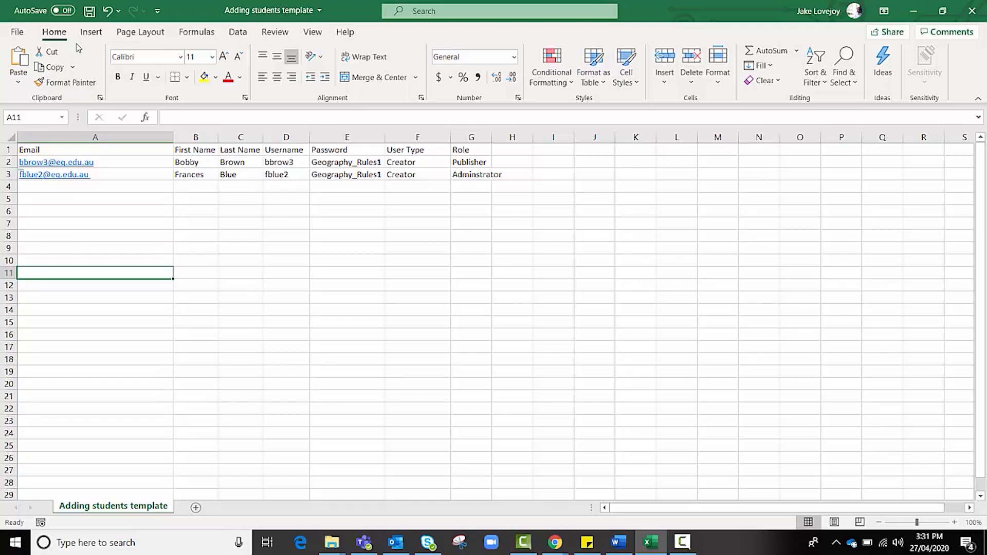
Start a Save As copy and set the file type to CSV UTF-8 (Comma delimited).
left_click(18, 31)
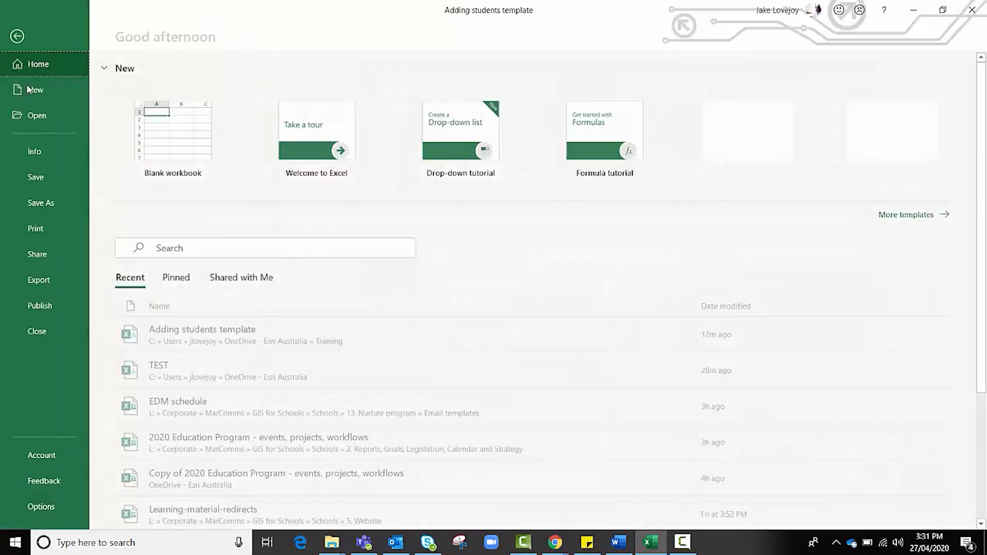
left_click(47, 200)
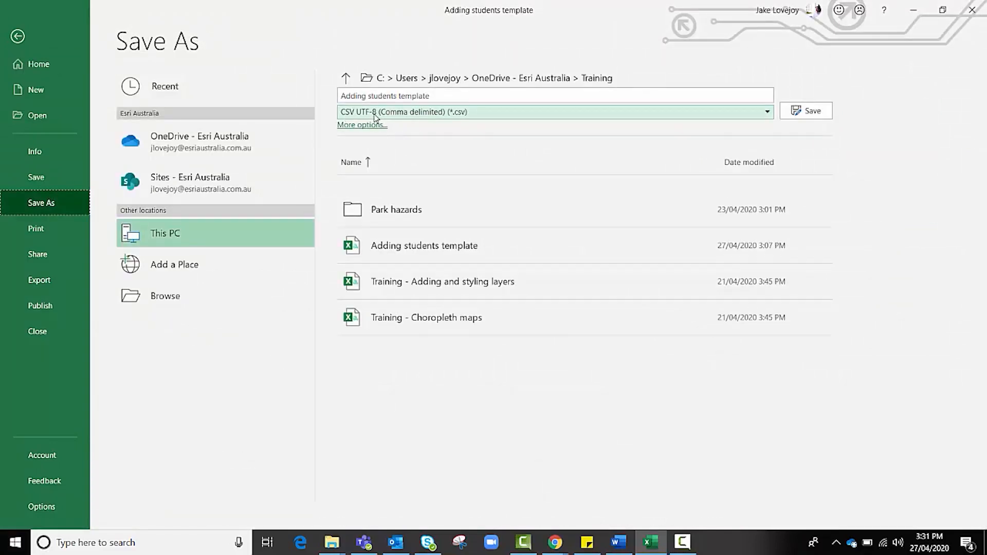
key("alt+Tab")
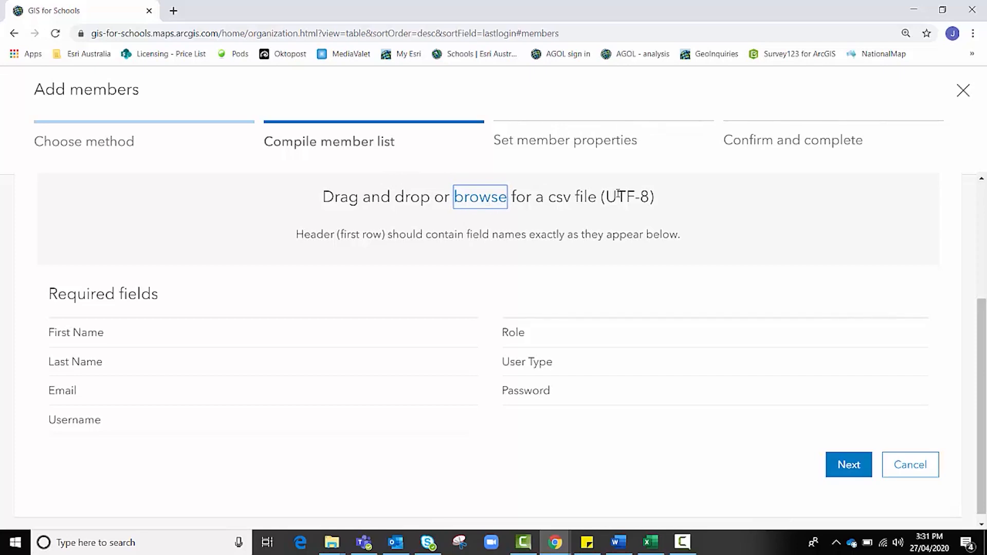
key("alt+Tab")
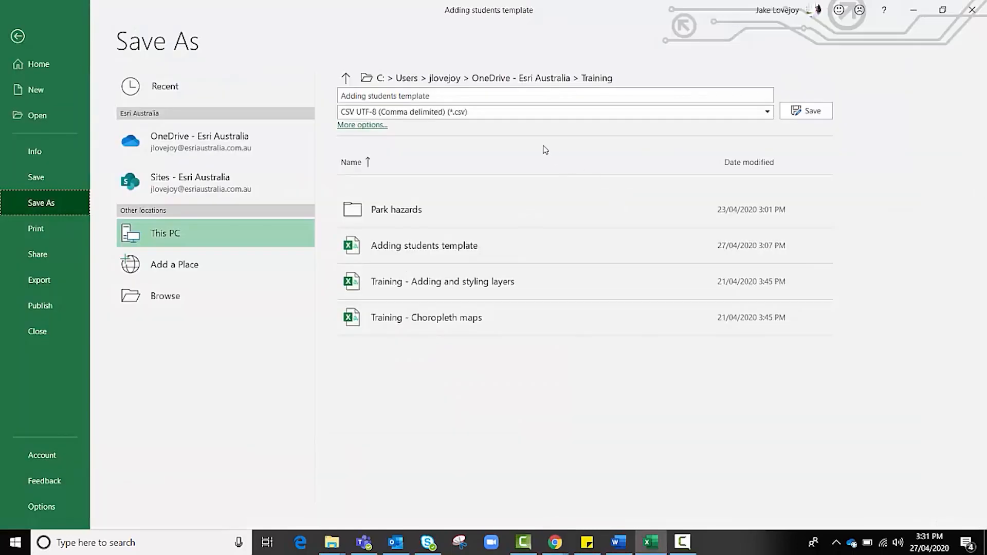
left_click(519, 115)
left_click(498, 129)
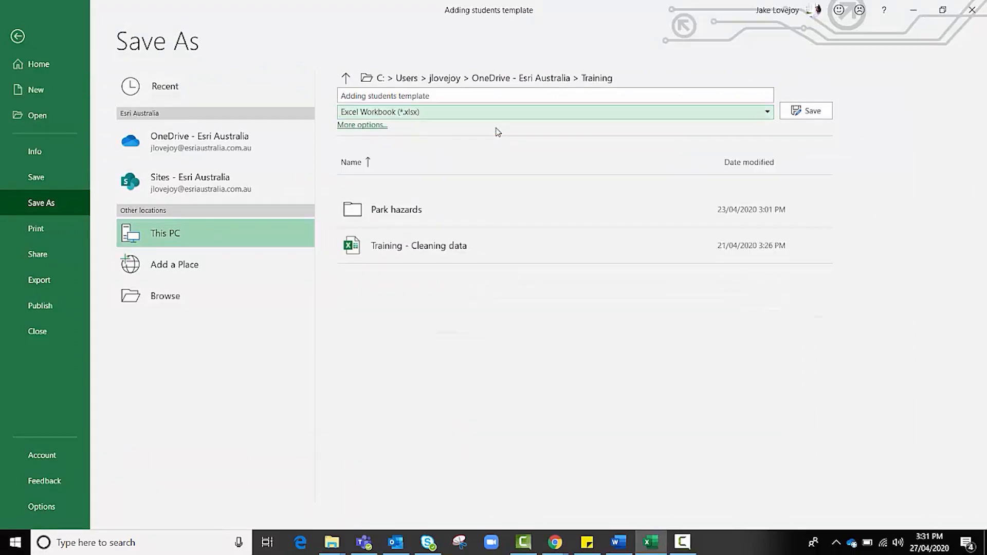
left_click(420, 116)
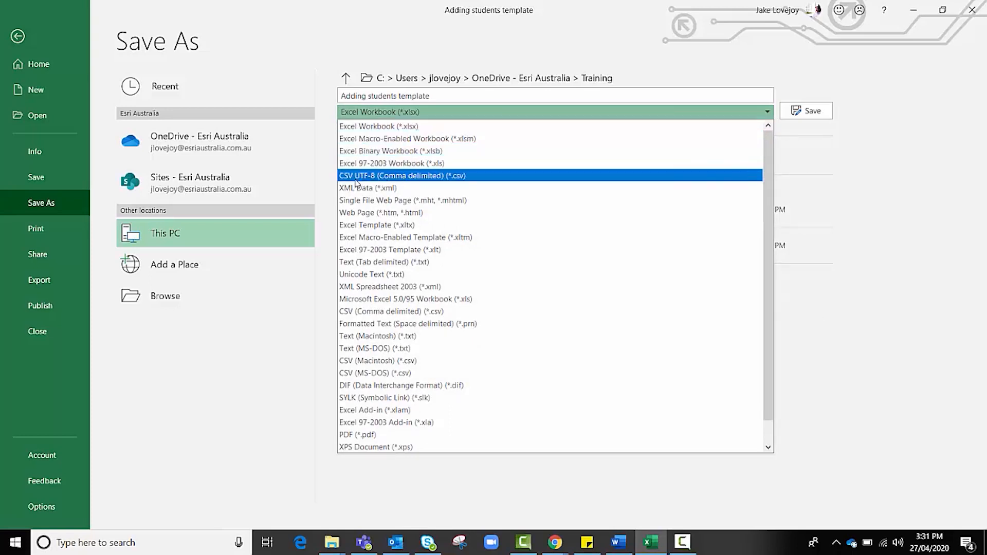
left_click(355, 176)
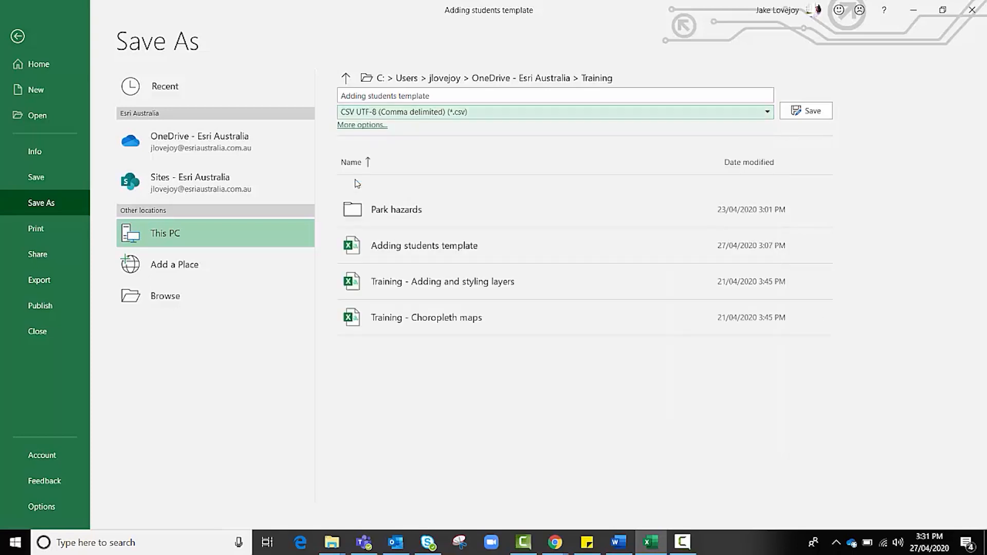
Name the file TEST1 and save it to OneDrive.
left_click(451, 102)
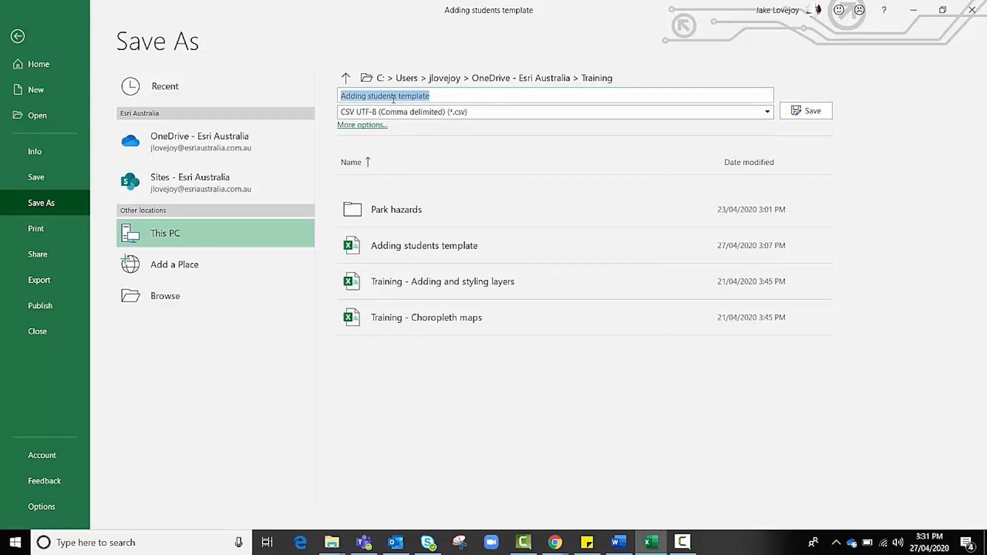
type("TEST1")
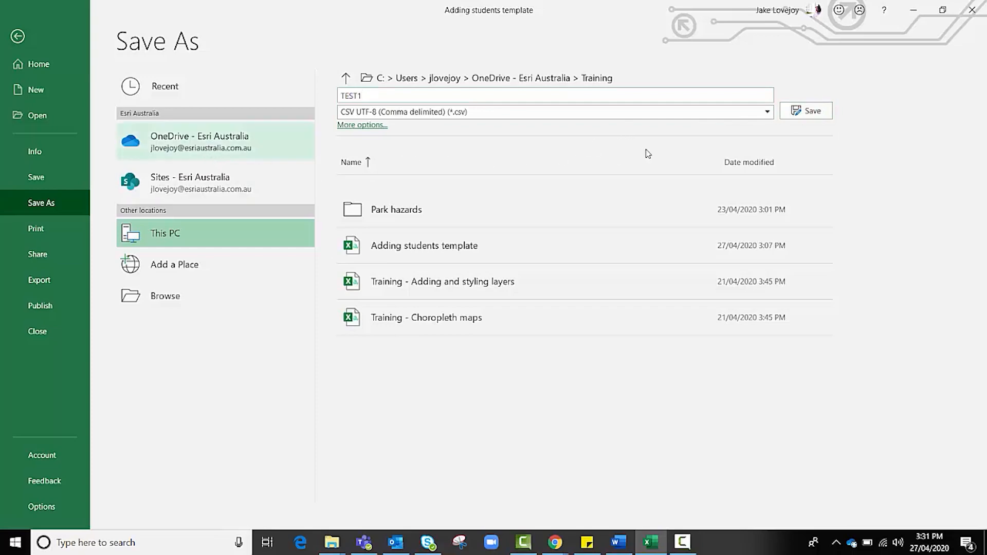
left_click(806, 116)
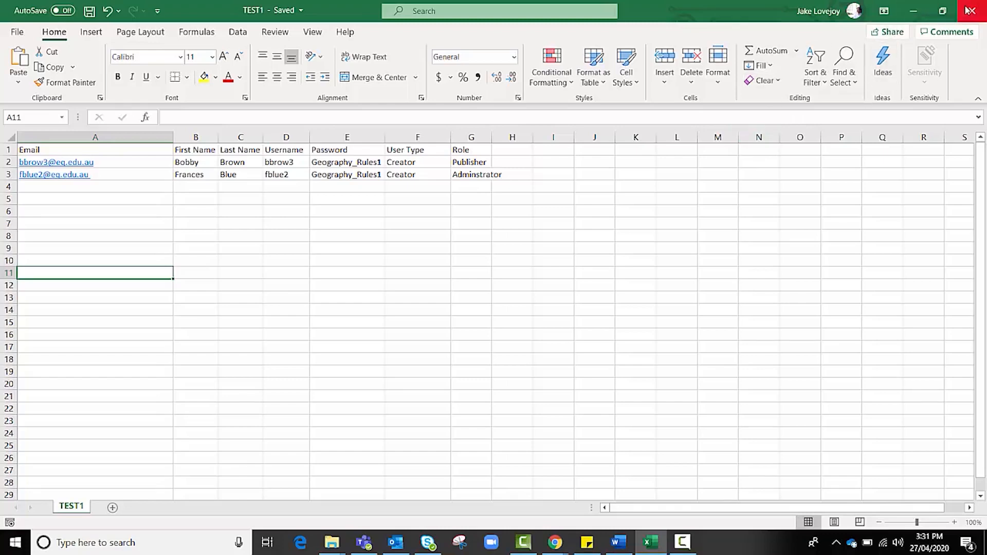
key("alt+Tab")
key("alt+shift+Tab")
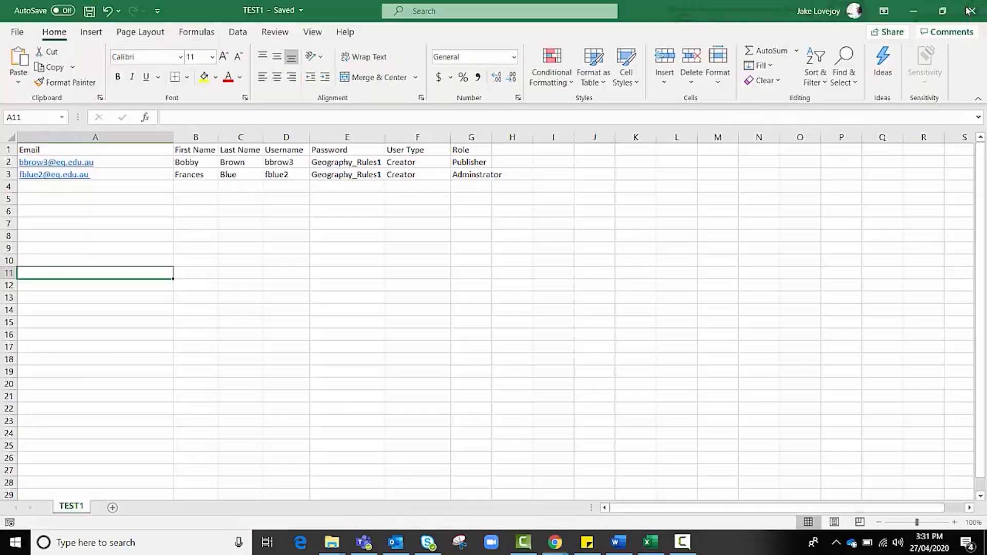
Close Excel and load TEST1.csv from OneDrive into the Add members wizard.
left_click(968, 11)
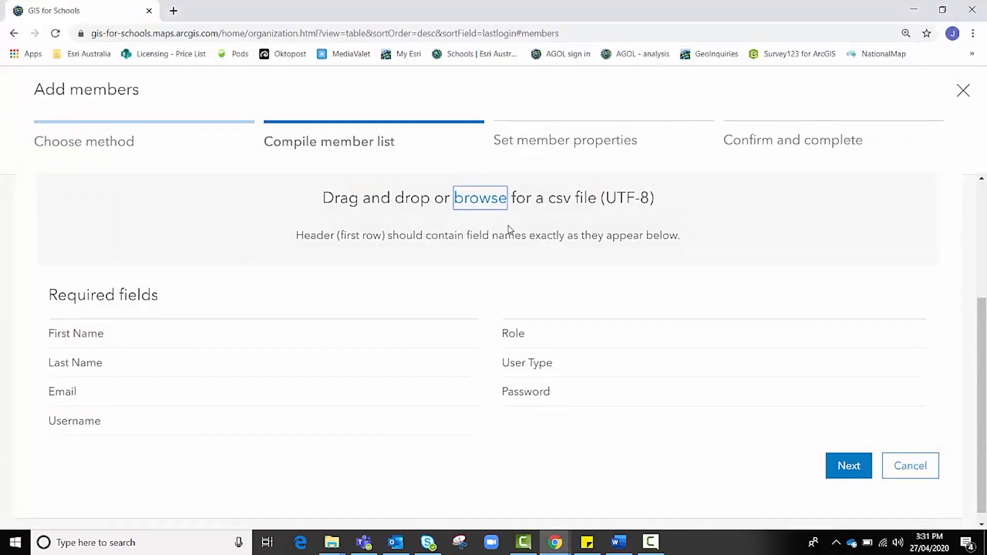
scroll(510, 230, "up", 3)
scroll(510, 229, "down", 4)
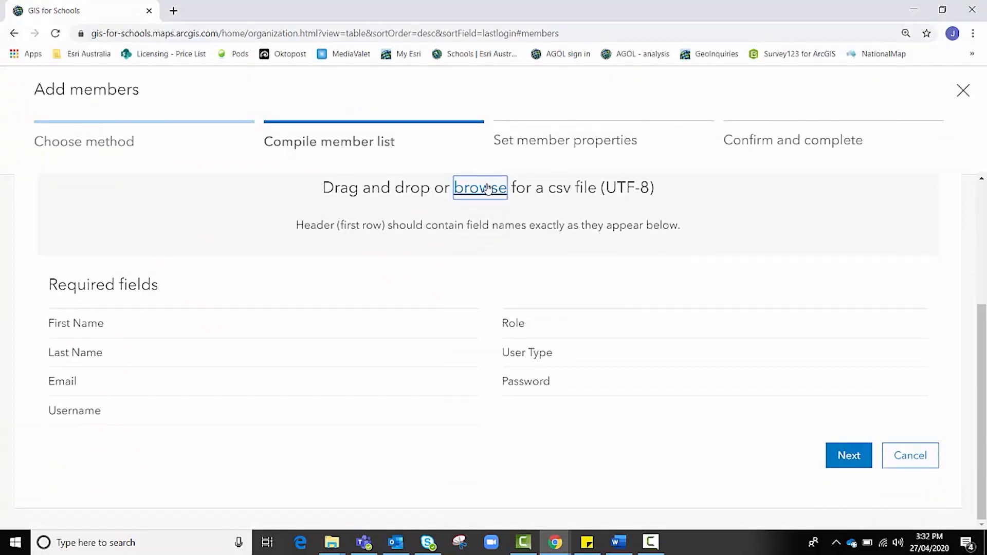
left_click(488, 188)
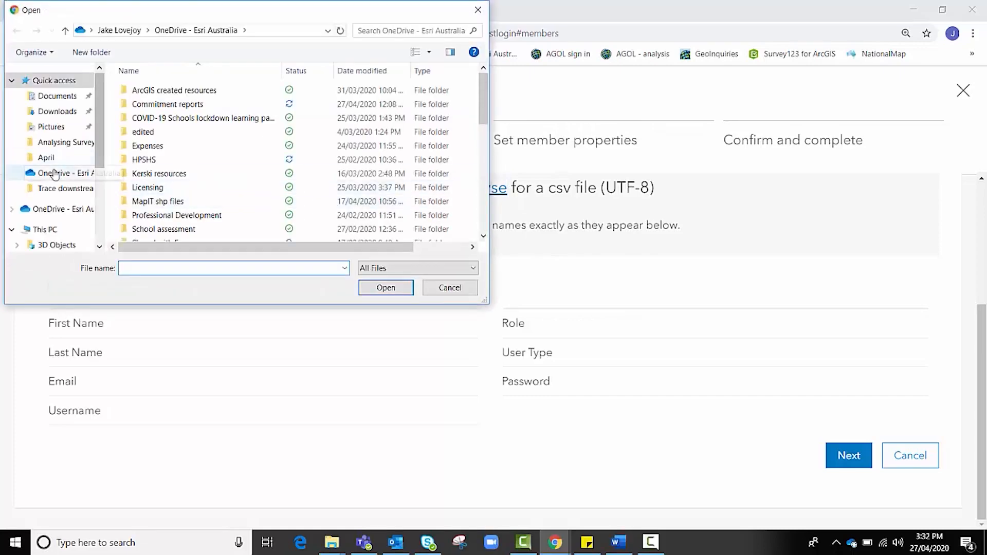
left_click(46, 211)
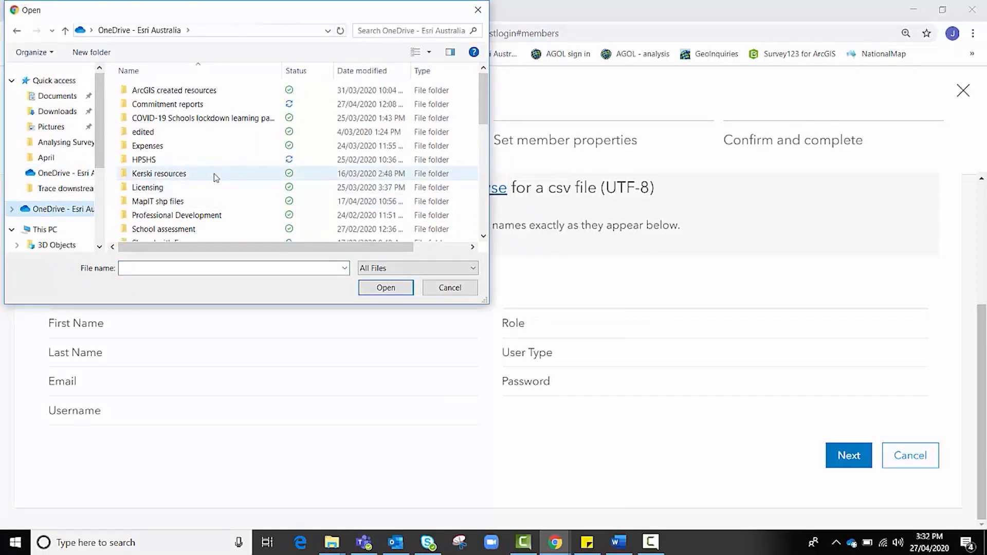
scroll(216, 178, "down", 1)
scroll(216, 177, "down", 5)
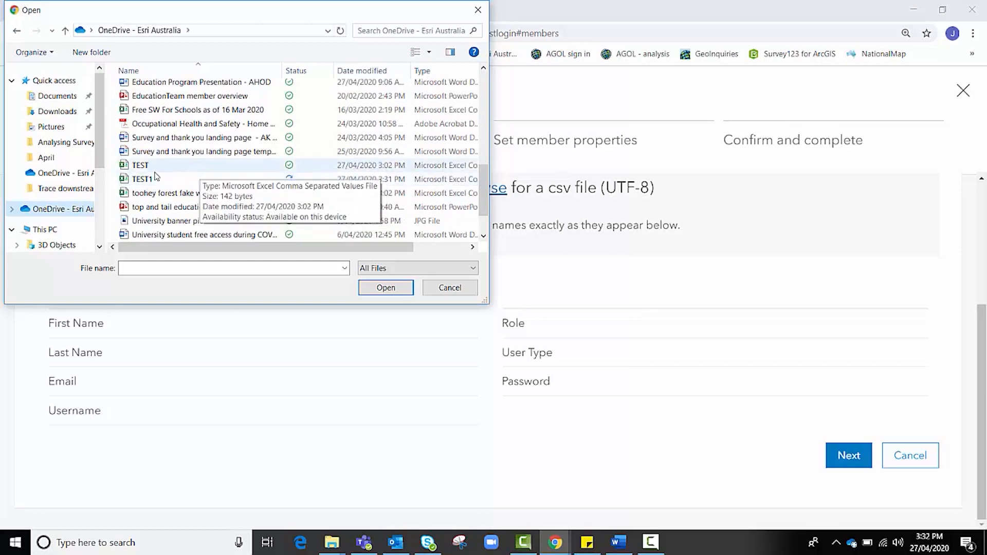
left_click(215, 179)
left_click(381, 289)
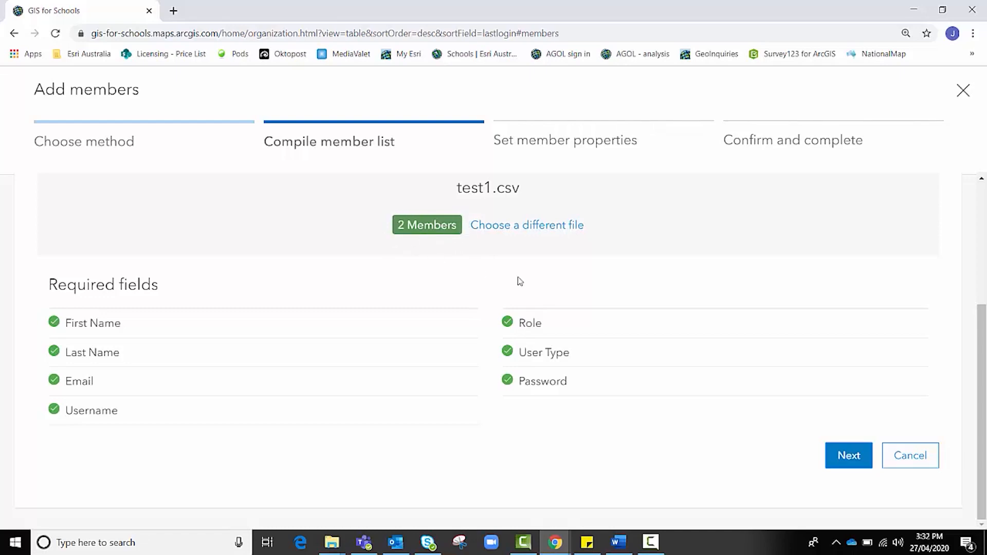
Compile the member list and open the first teacher's Edit member form (Creator, User role).
left_click(836, 455)
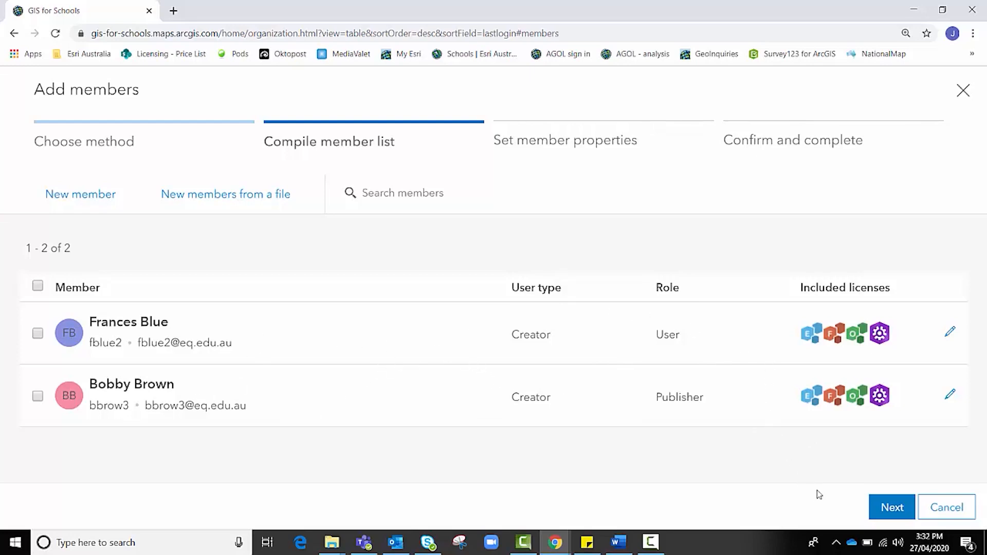
left_click(885, 509)
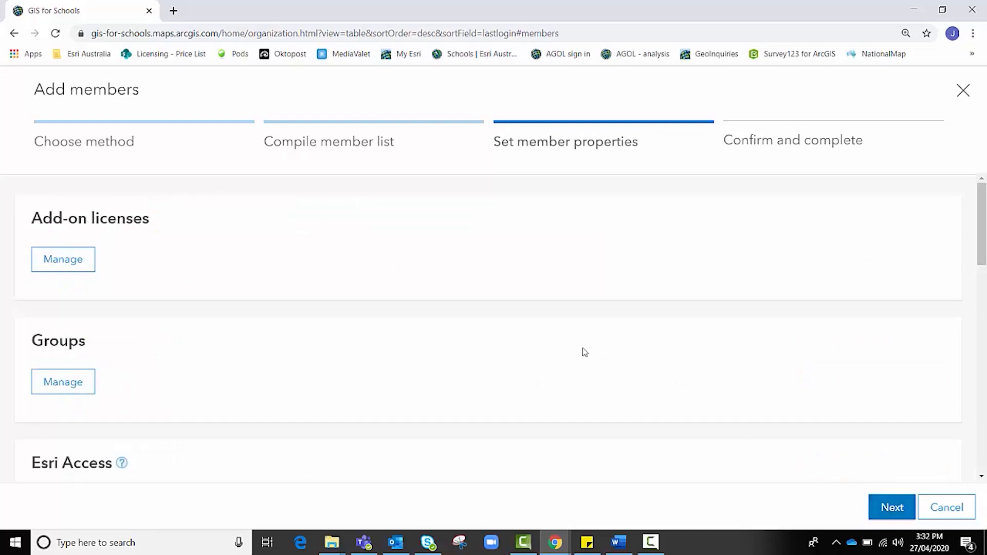
left_click(400, 145)
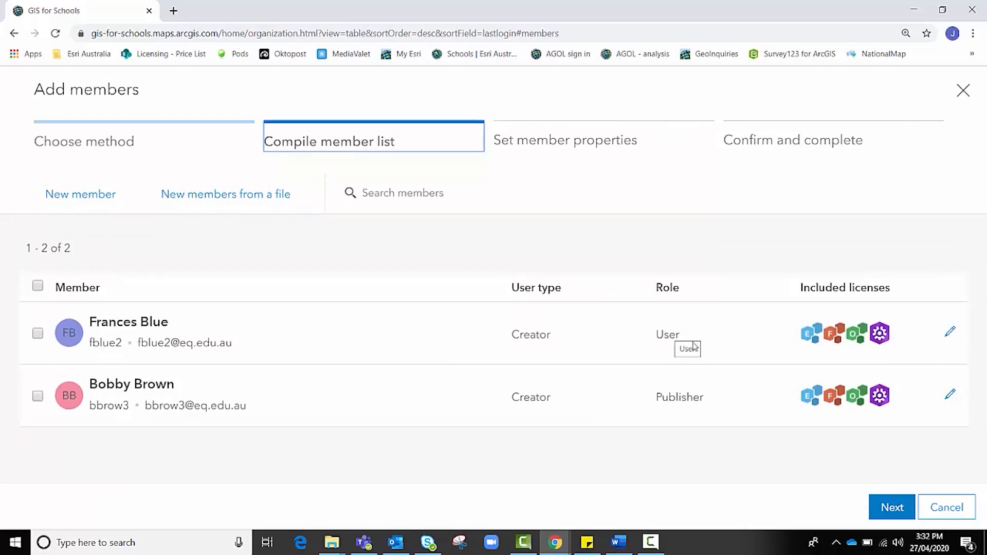
left_click(949, 332)
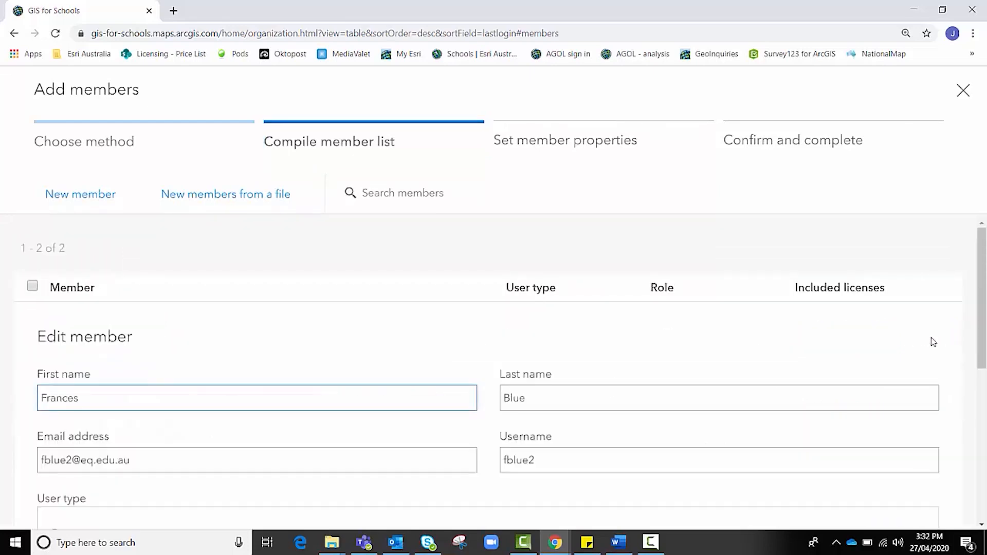
scroll(758, 334, "down", 3)
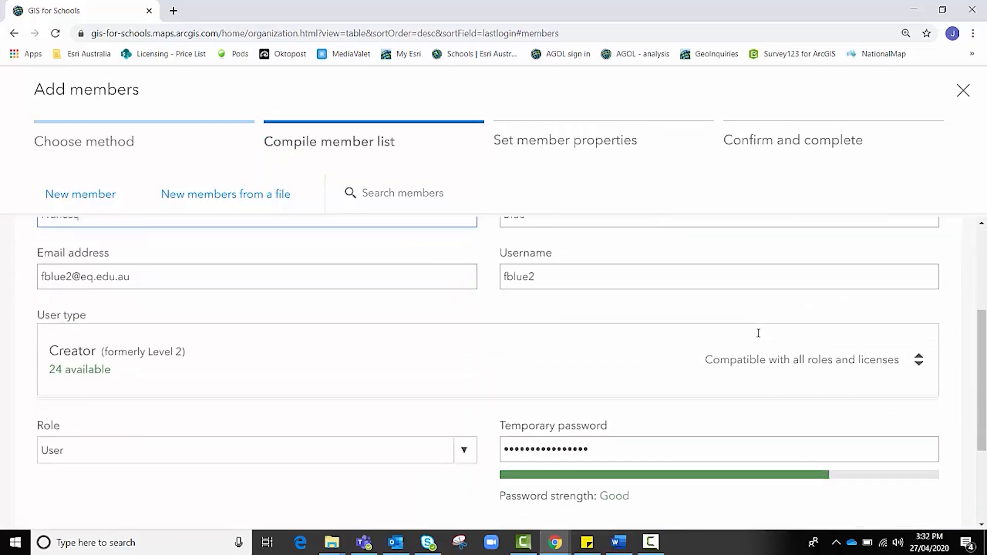
left_click(808, 356)
scroll(491, 333, "down", 3)
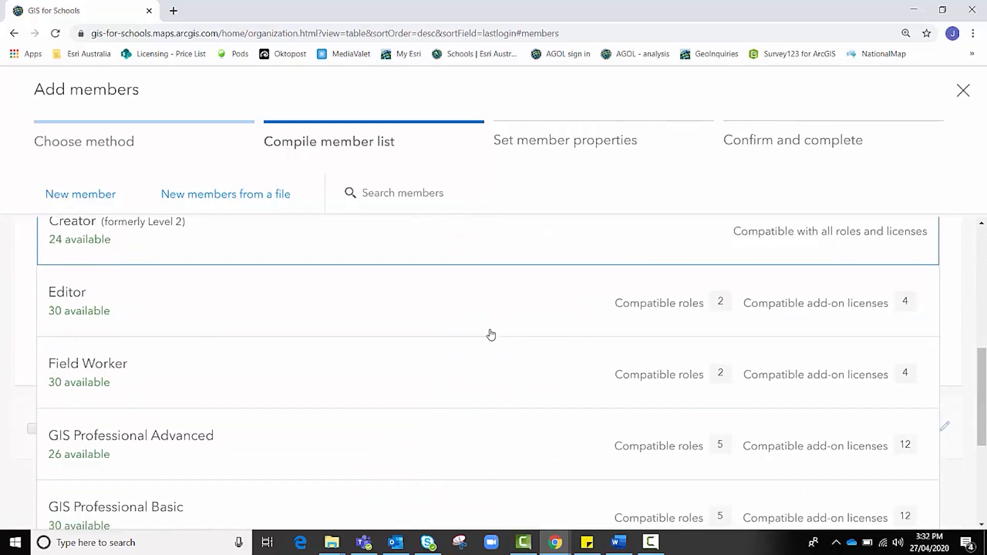
scroll(491, 334, "down", 5)
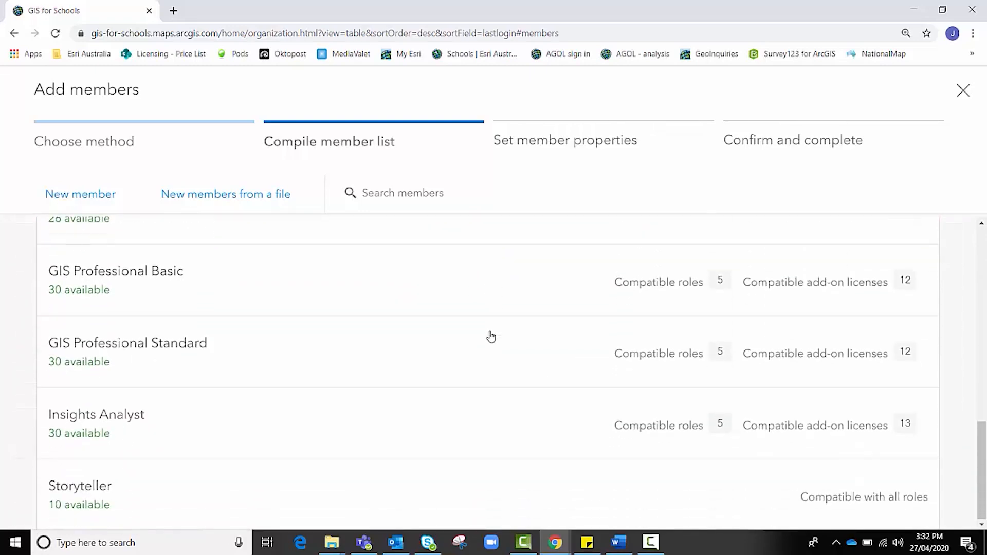
scroll(491, 336, "up", 10)
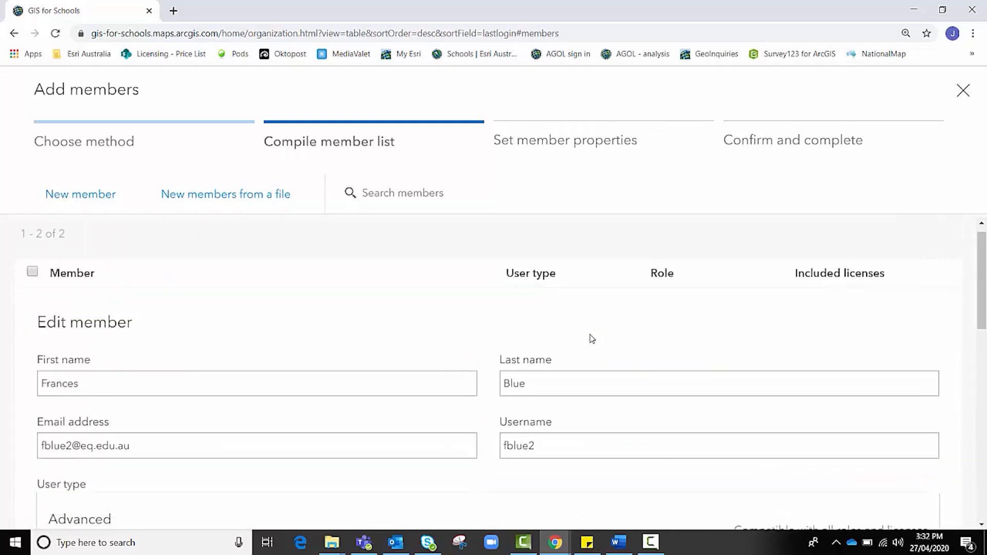
scroll(592, 339, "down", 2)
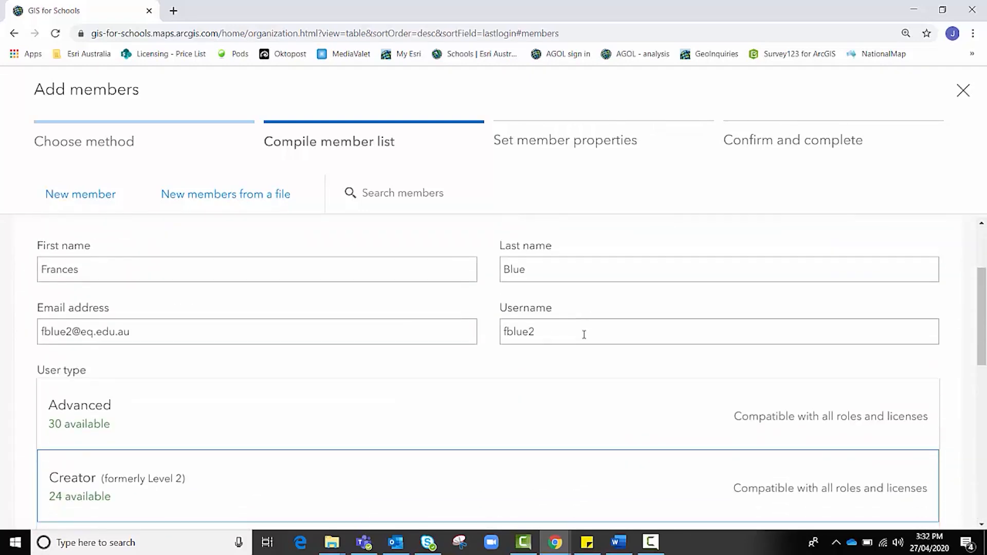
left_click(228, 478)
scroll(280, 458, "down", 2)
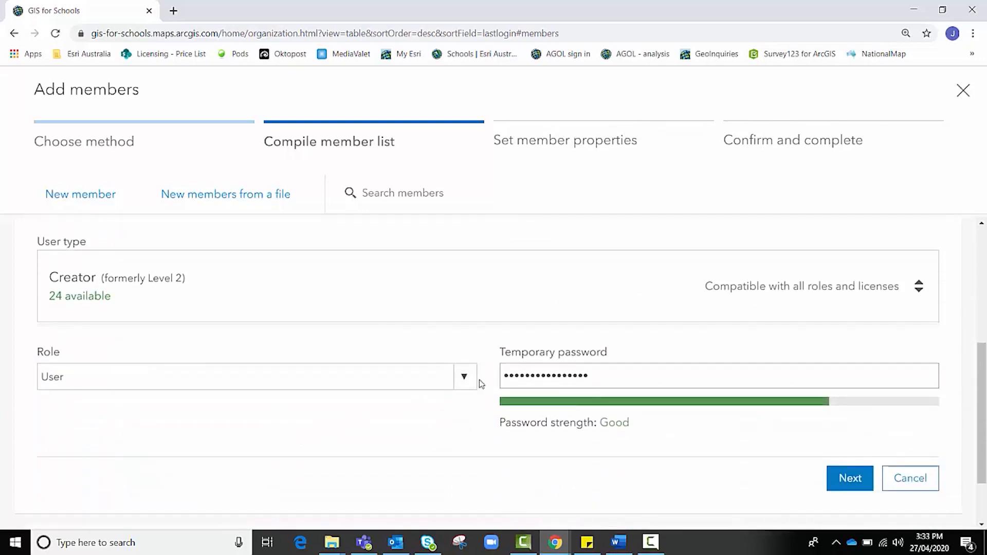
left_click(470, 379)
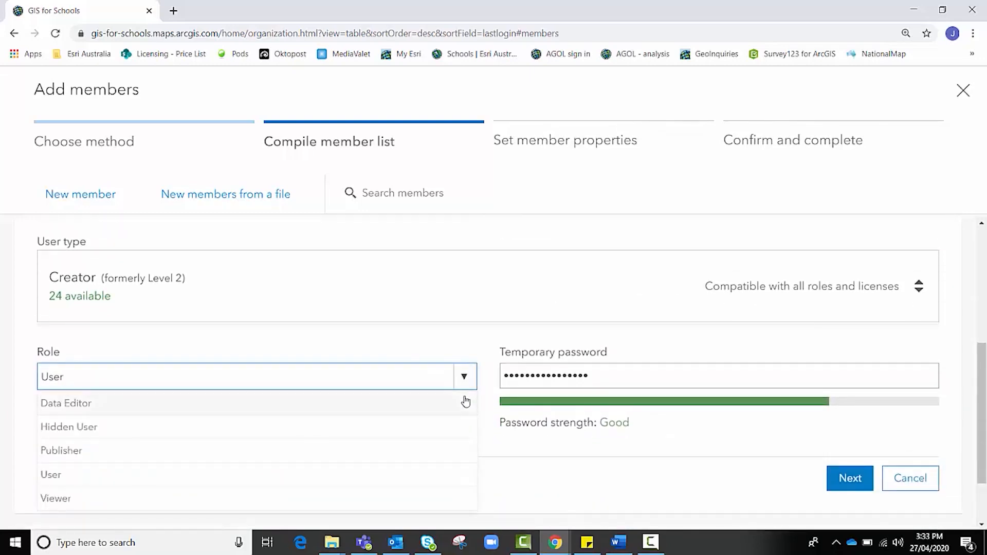
scroll(480, 439, "down", 1)
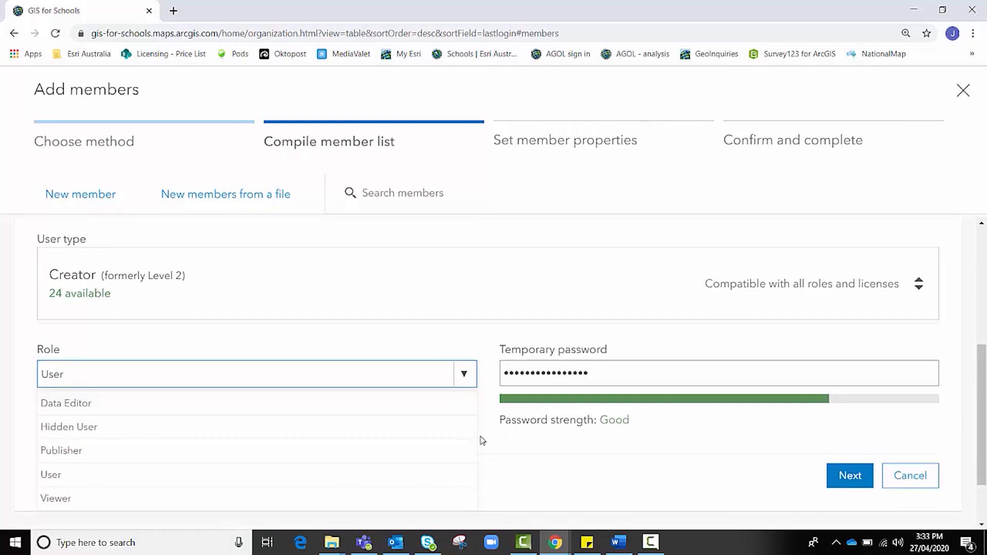
left_click(430, 415)
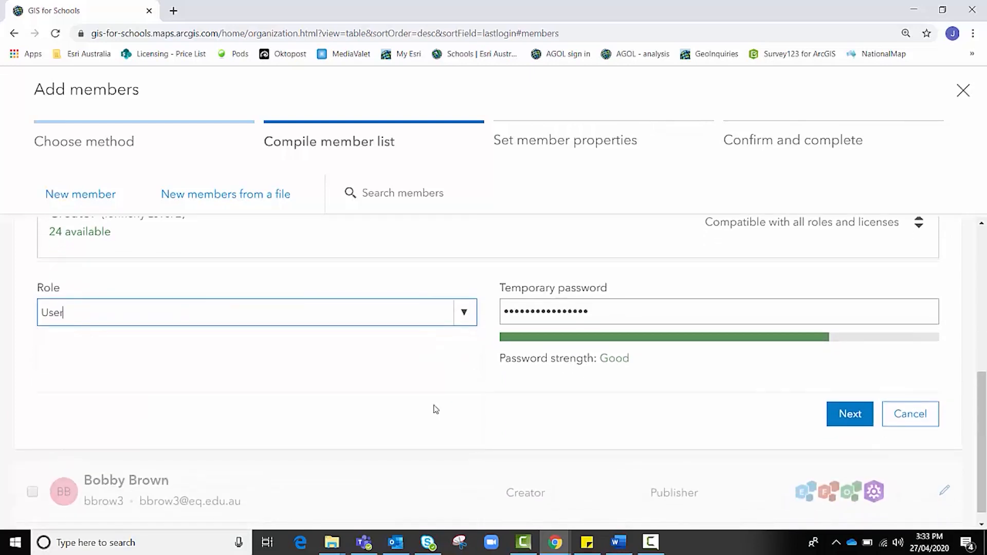
left_click(483, 287)
scroll(483, 287, "up", 4)
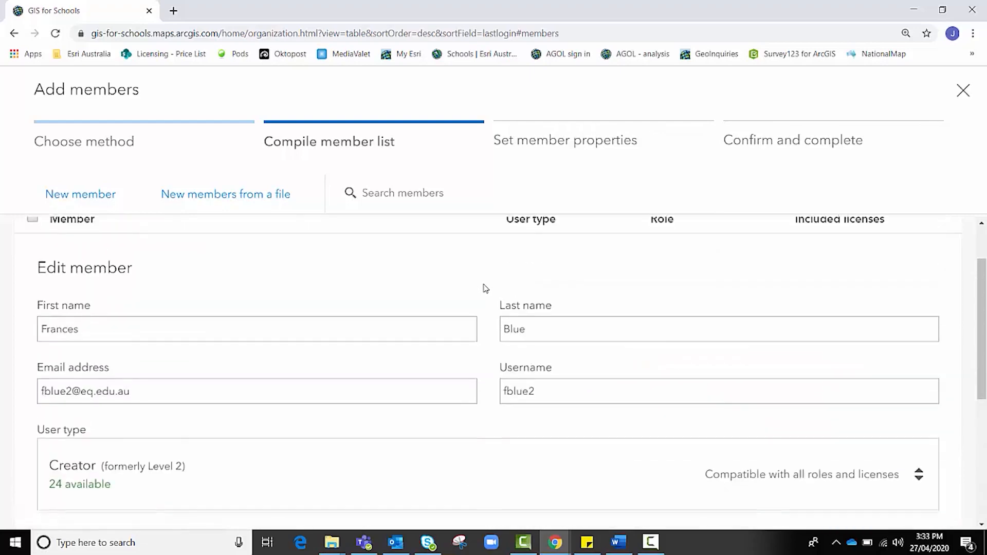
scroll(716, 375, "down", 4)
left_click(900, 421)
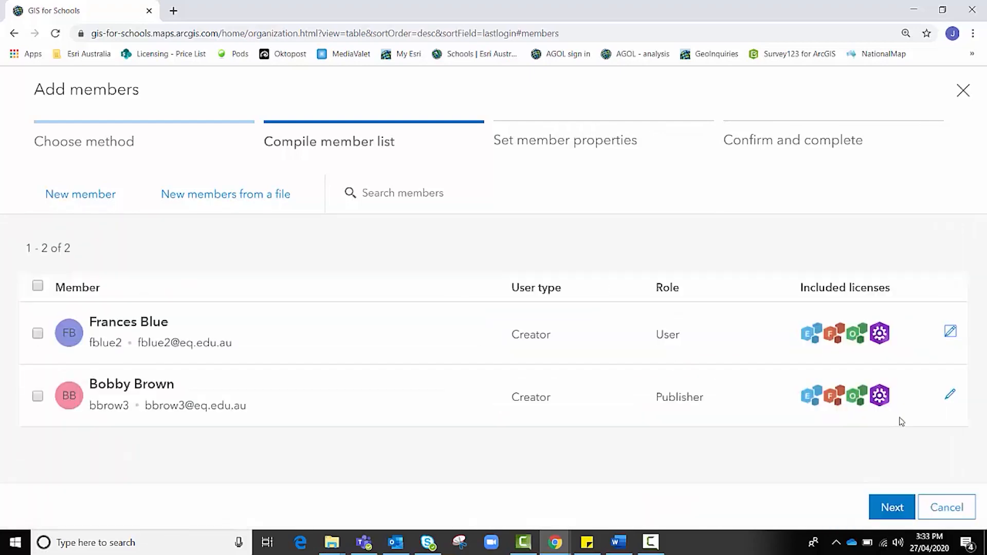
Advance to Set member properties and save the Add-on licenses dialog with none checked.
left_click(891, 507)
scroll(147, 225, "down", 1)
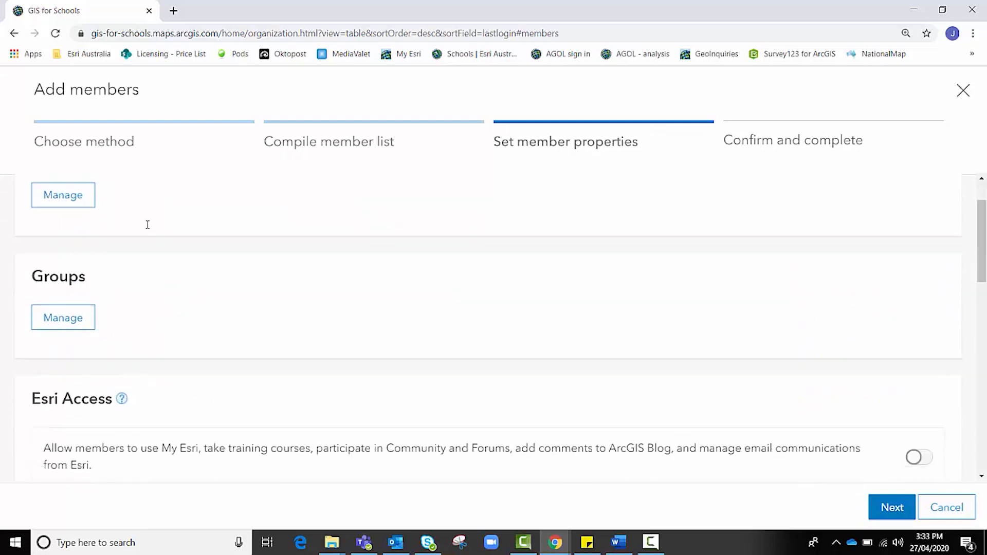
scroll(147, 225, "up", 1)
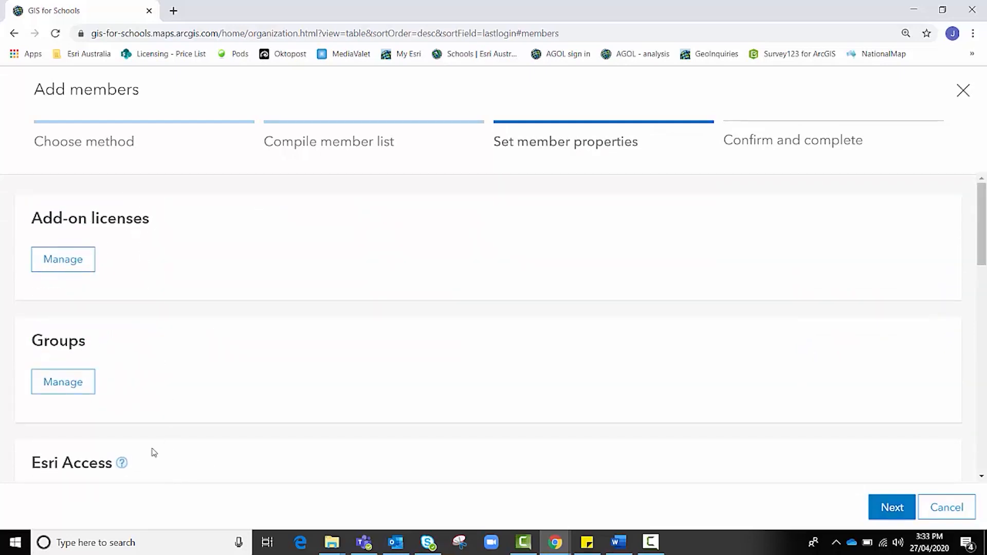
left_click(52, 264)
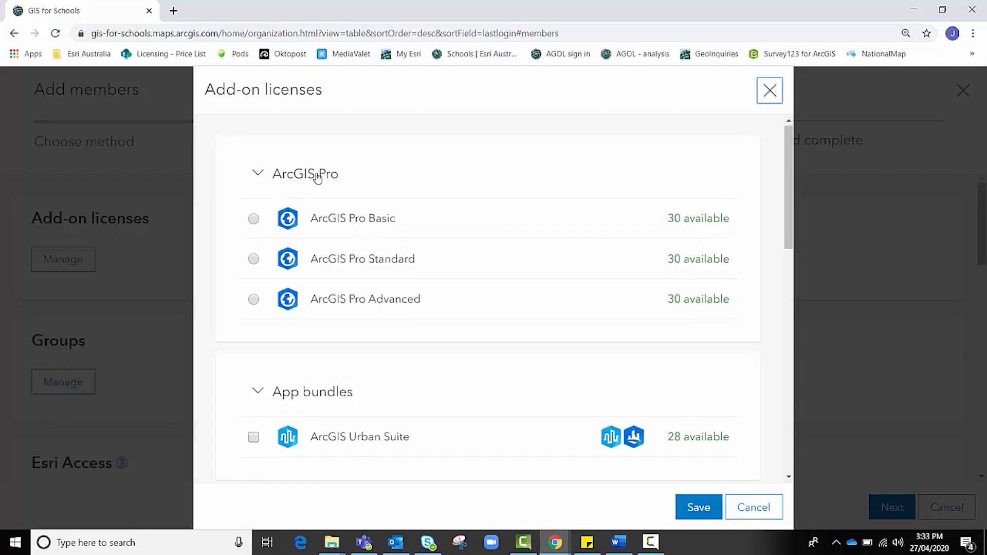
scroll(317, 175, "down", 6)
scroll(317, 174, "down", 4)
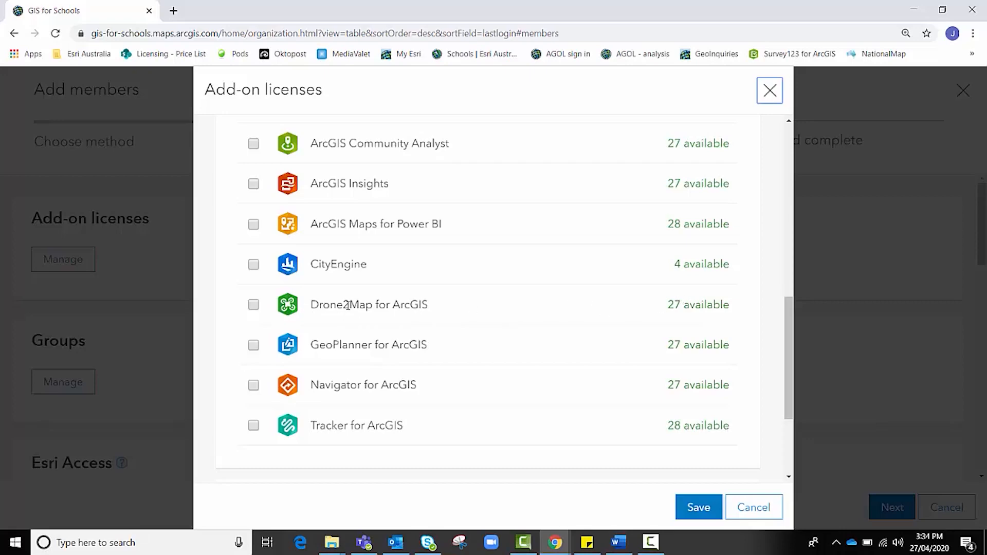
scroll(569, 402, "down", 3)
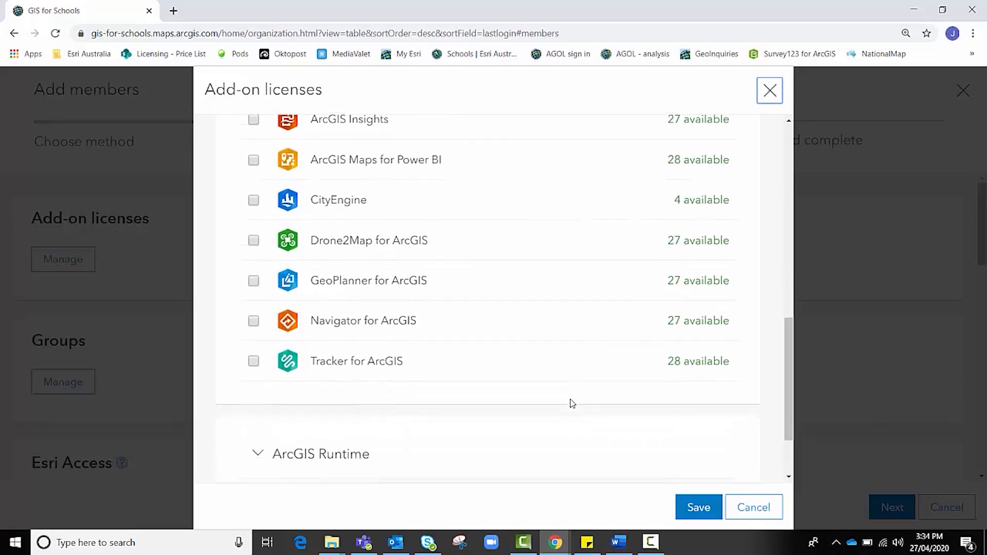
left_click(710, 511)
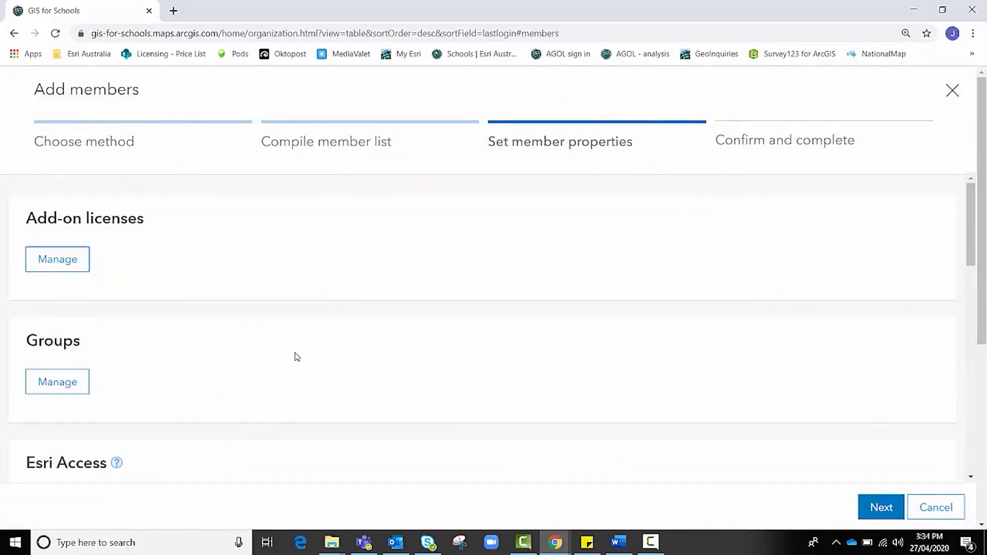
scroll(144, 315, "down", 1)
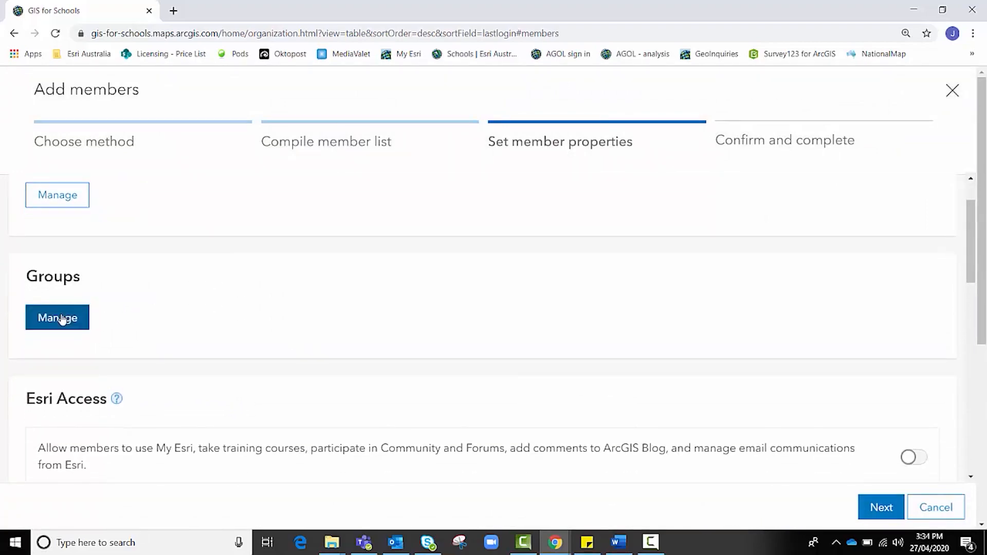
left_click(60, 319)
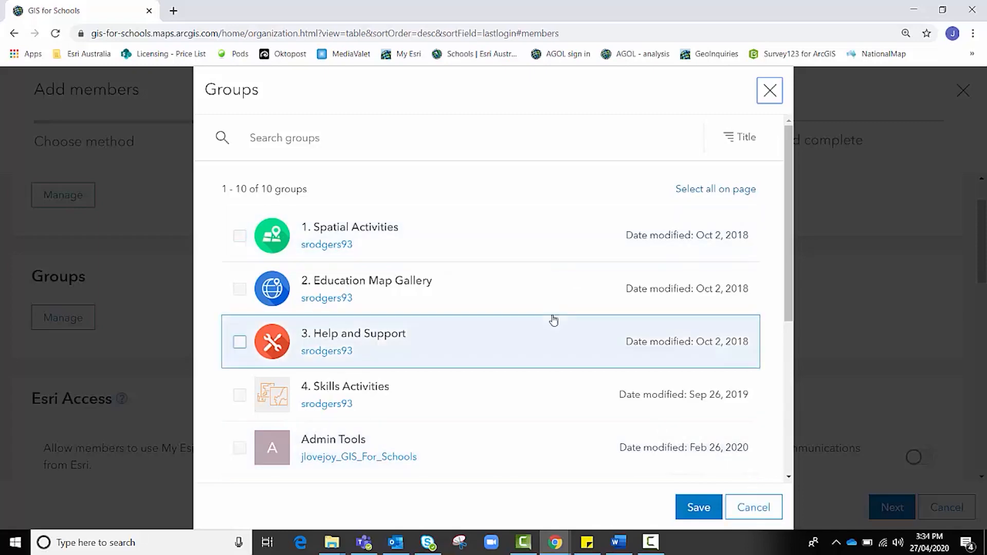
left_click(750, 509)
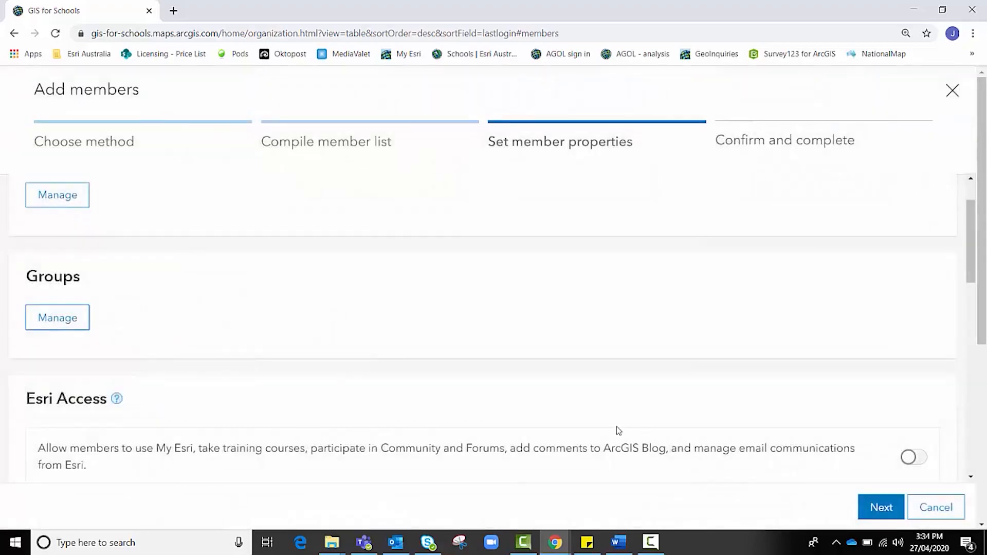
scroll(617, 430, "down", 5)
scroll(562, 408, "up", 1)
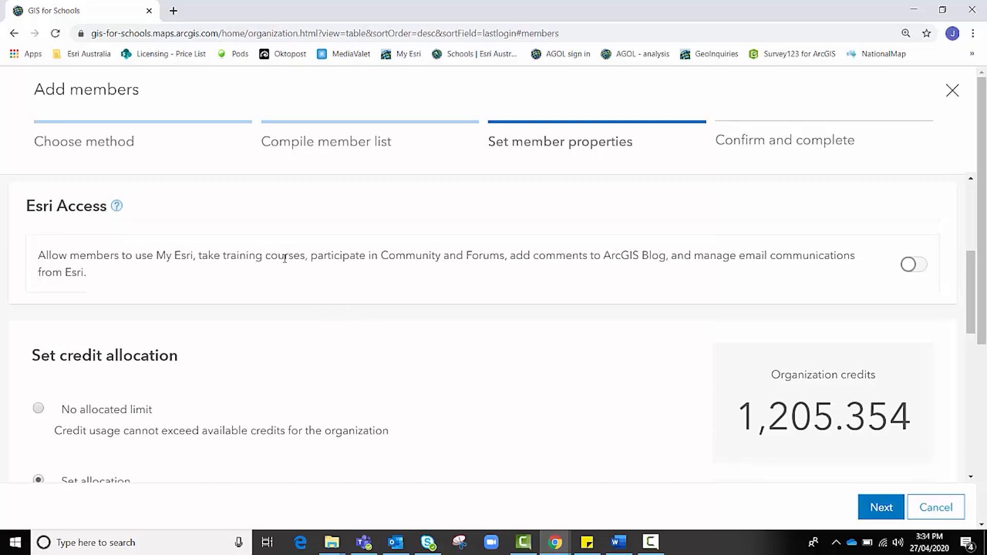
left_click(915, 265)
left_click(920, 266)
scroll(617, 329, "down", 4)
scroll(514, 327, "up", 1)
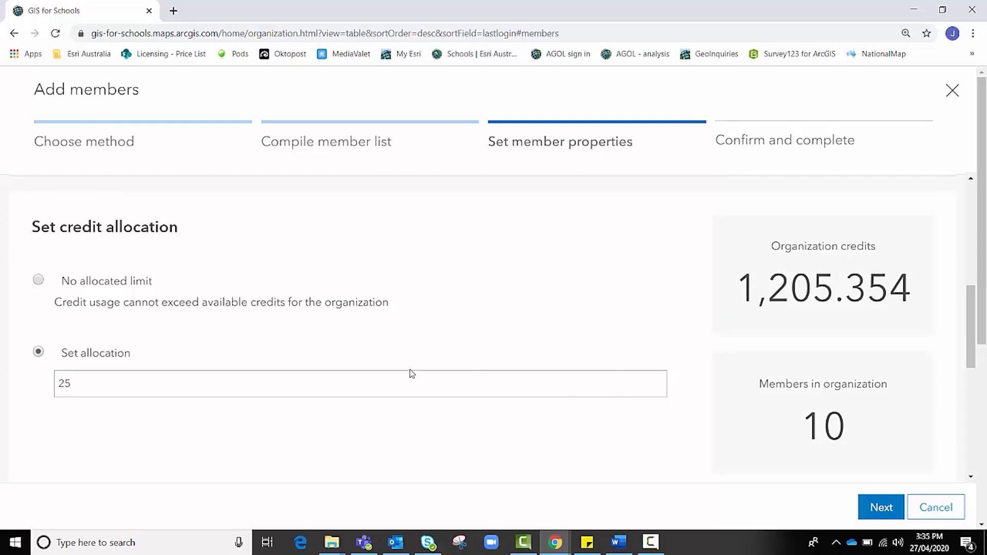
left_click(447, 388)
double_click(62, 383)
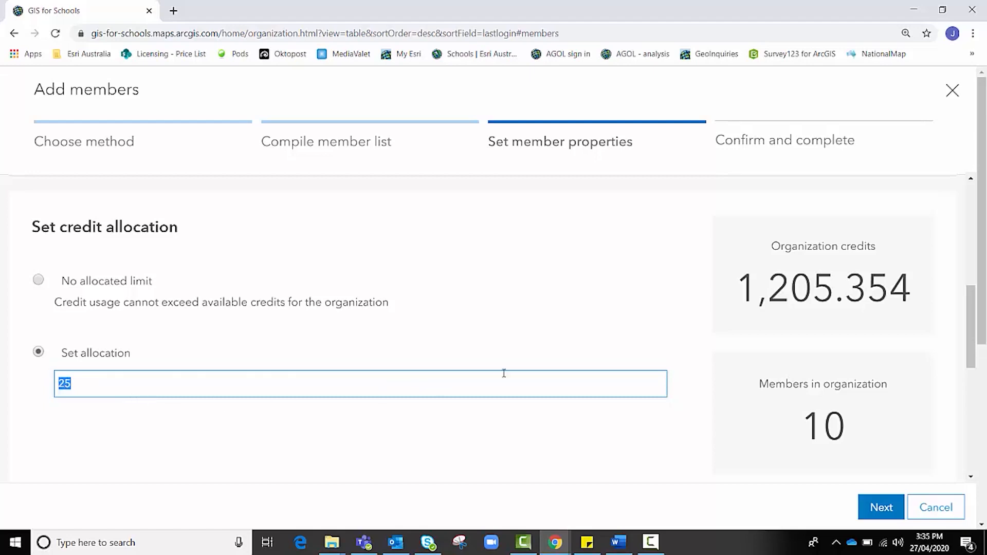
scroll(622, 315, "down", 3)
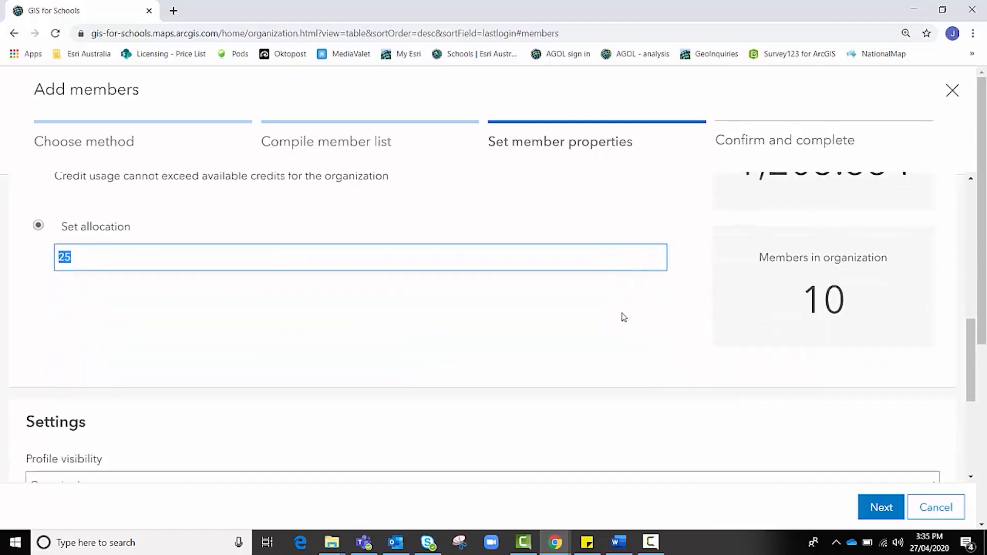
Finish the credit allocation and keep profile visibility set to Organization.
left_click(650, 342)
scroll(648, 340, "down", 4)
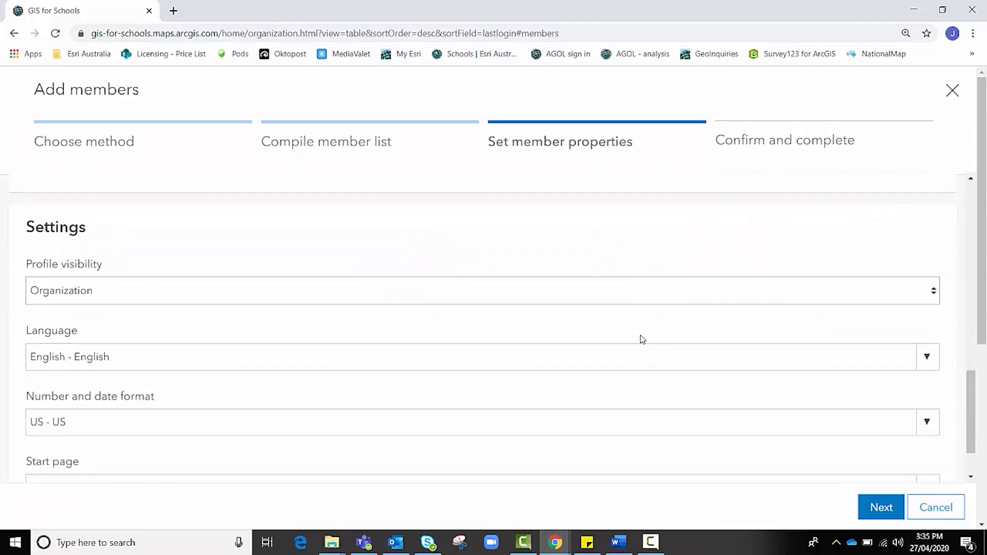
scroll(221, 295, "down", 1)
scroll(221, 296, "up", 1)
left_click(85, 293)
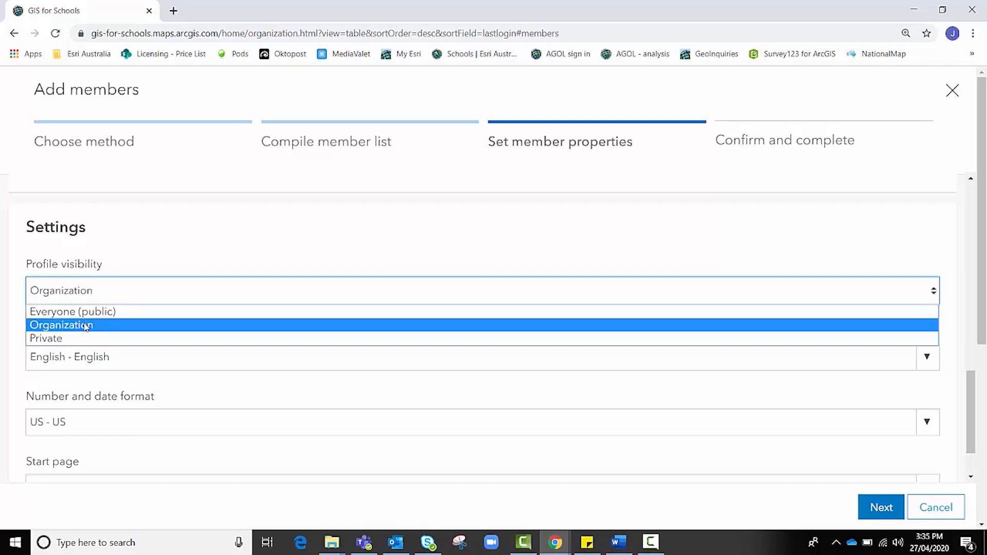
left_click(87, 326)
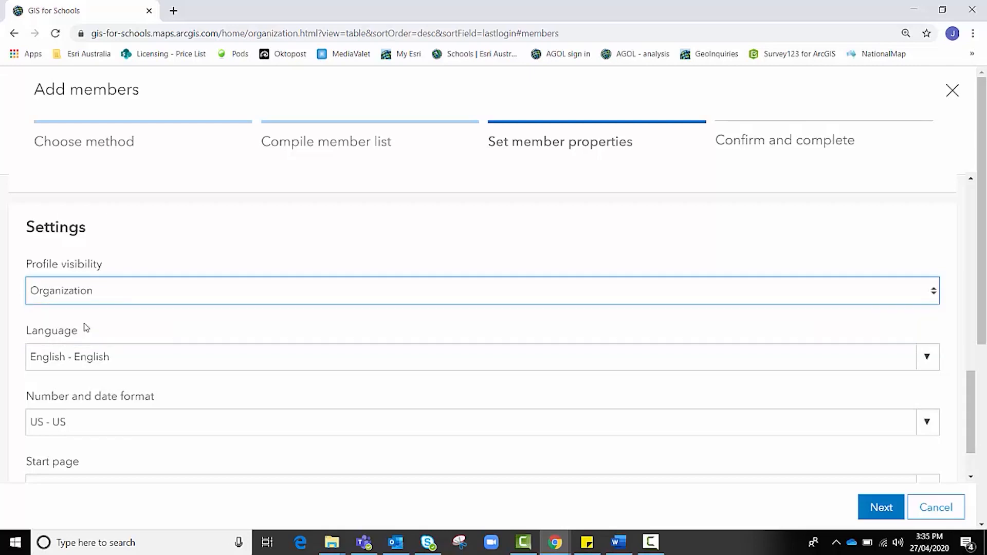
left_click(91, 303)
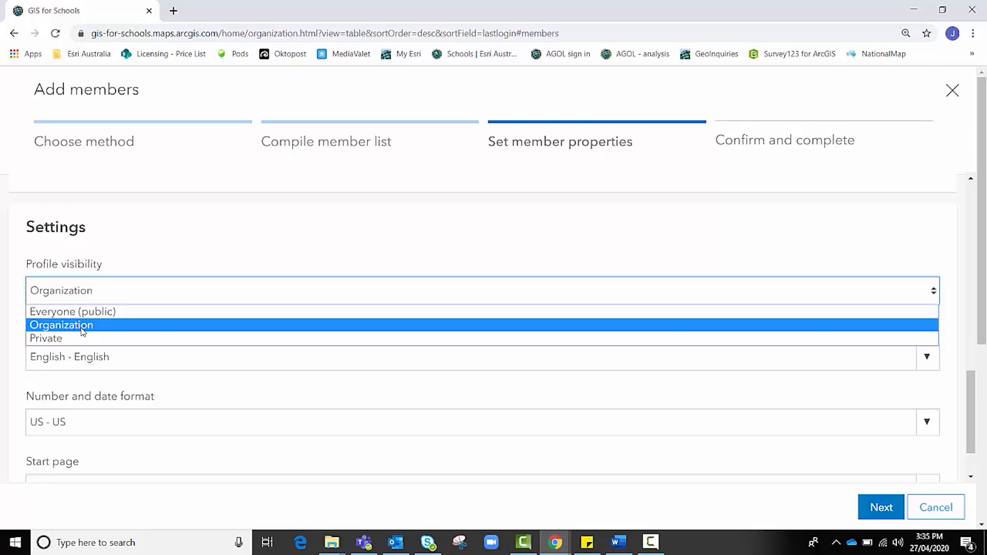
left_click(82, 326)
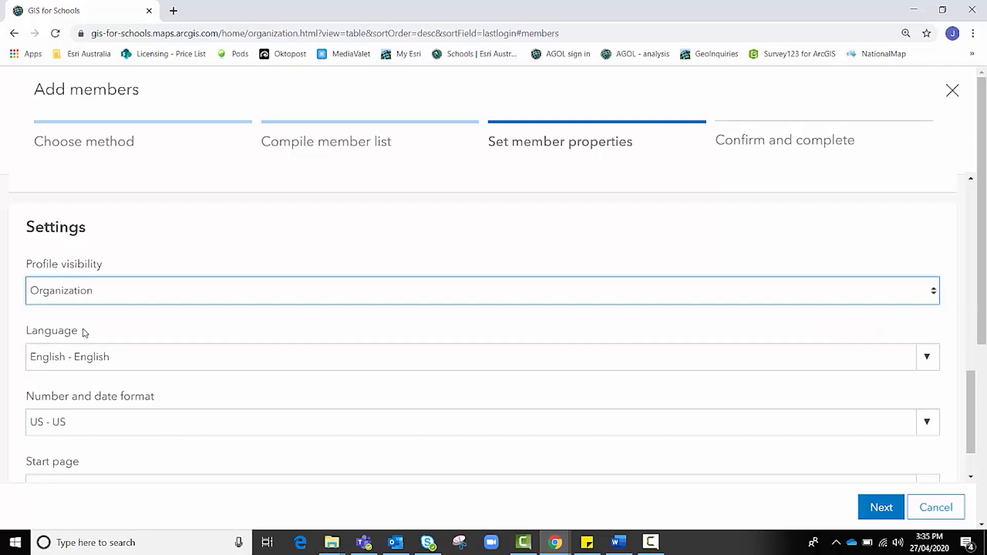
Choose Australia - Australia for number and date format and keep Home as start page.
scroll(108, 357, "down", 2)
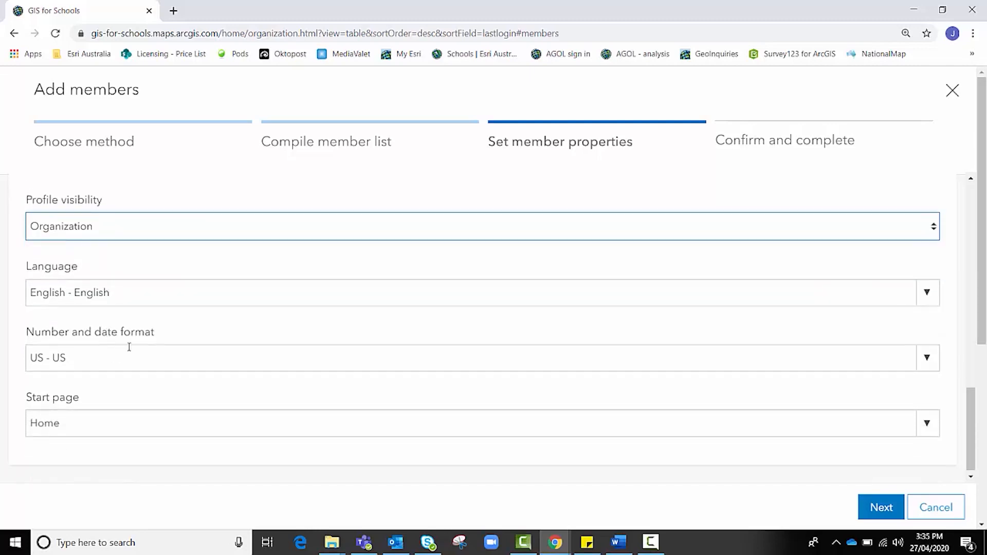
left_click(115, 356)
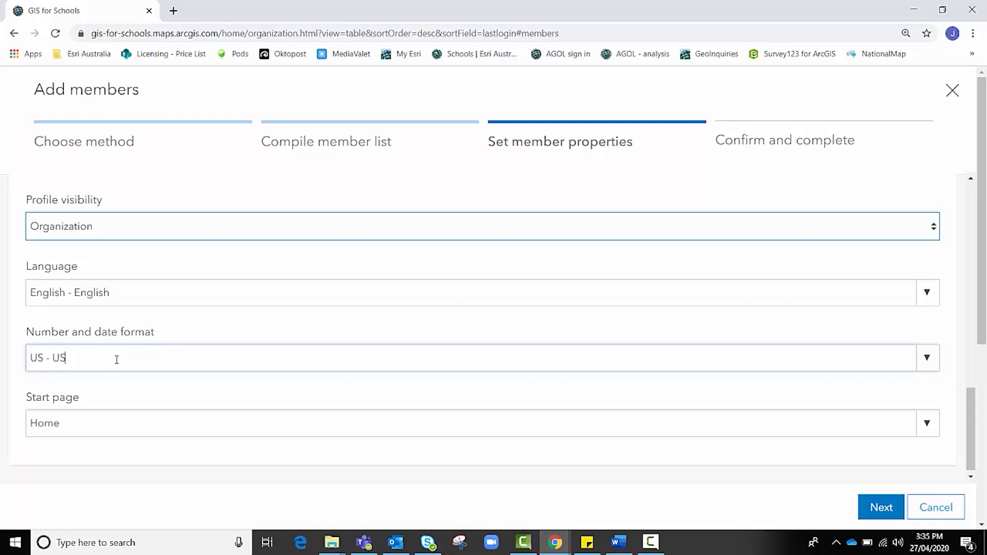
left_click(928, 366)
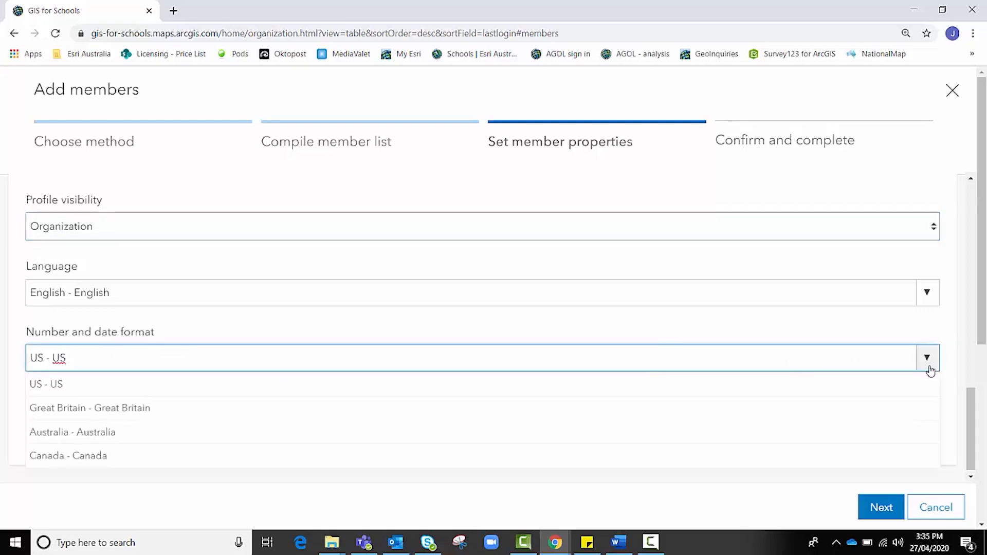
left_click(109, 431)
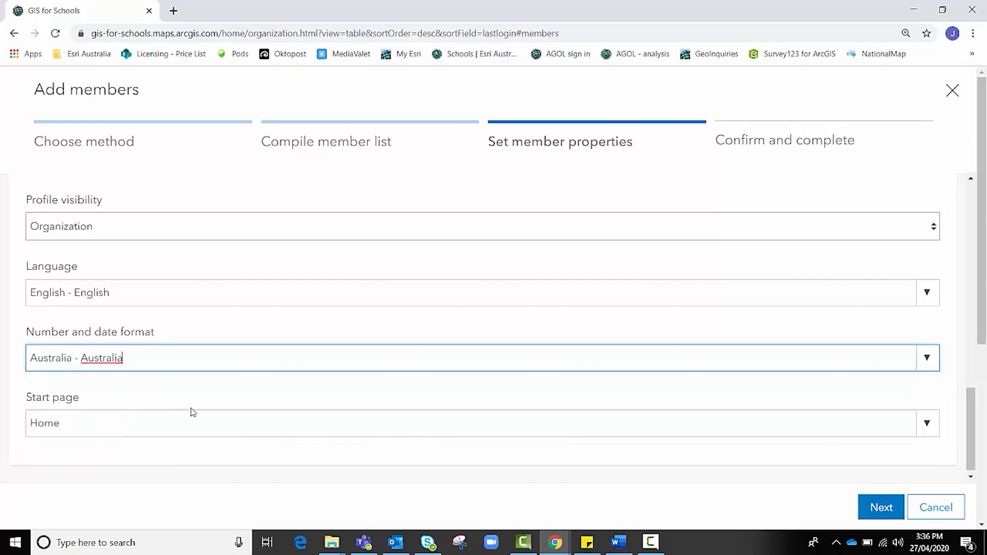
scroll(189, 411, "down", 1)
left_click(928, 419)
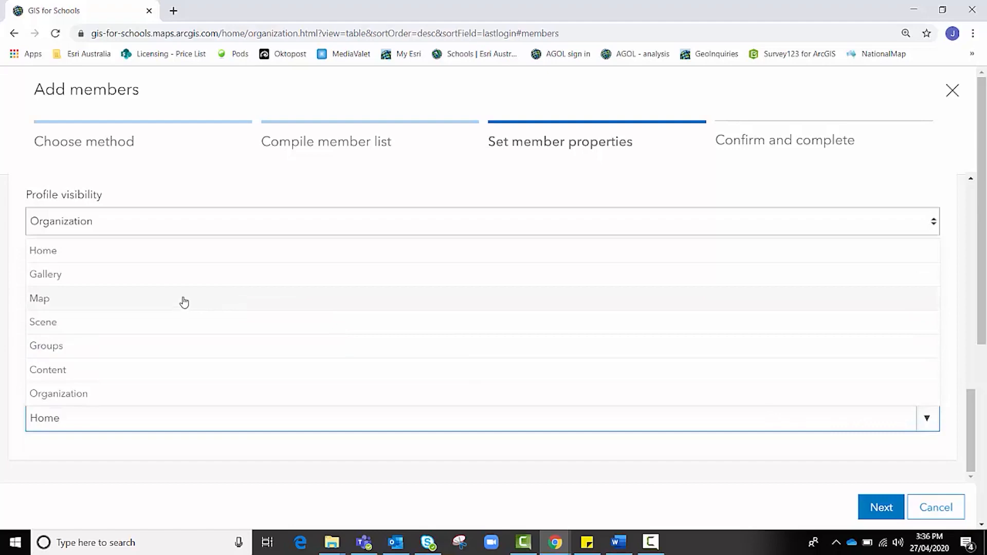
left_click(164, 252)
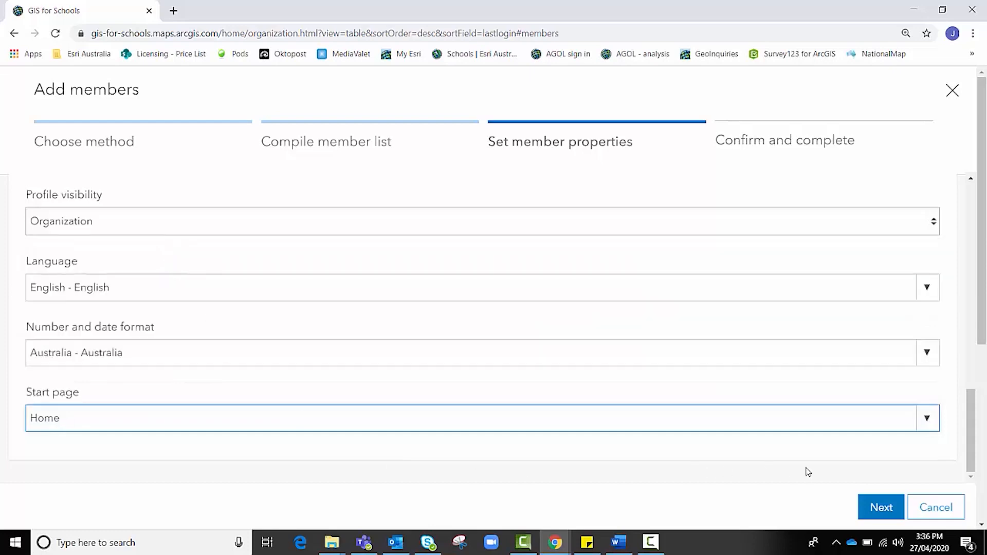
Review the Confirm and complete summary and add the two members.
left_click(879, 507)
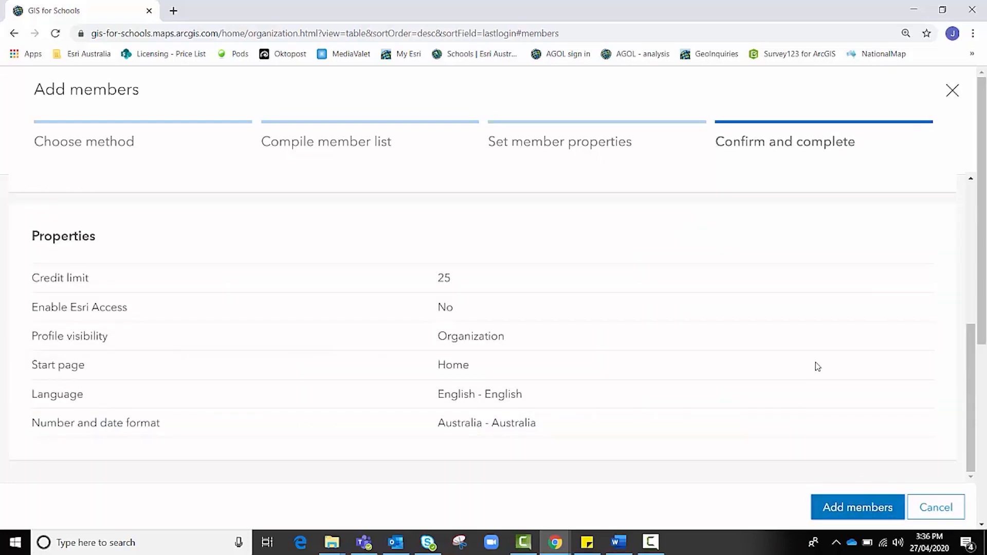
scroll(617, 270, "down", 3)
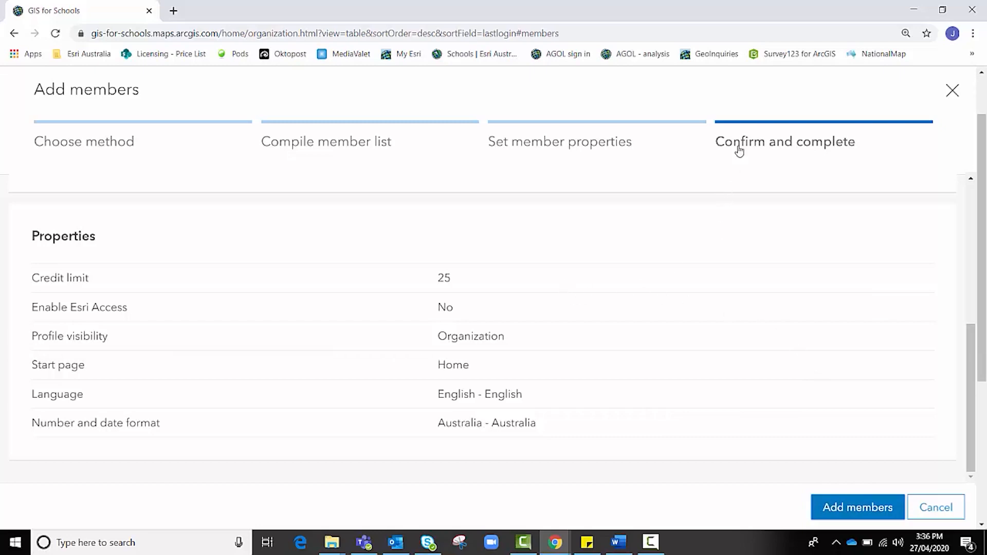
scroll(800, 308, "up", 5)
scroll(720, 318, "down", 5)
left_click(858, 513)
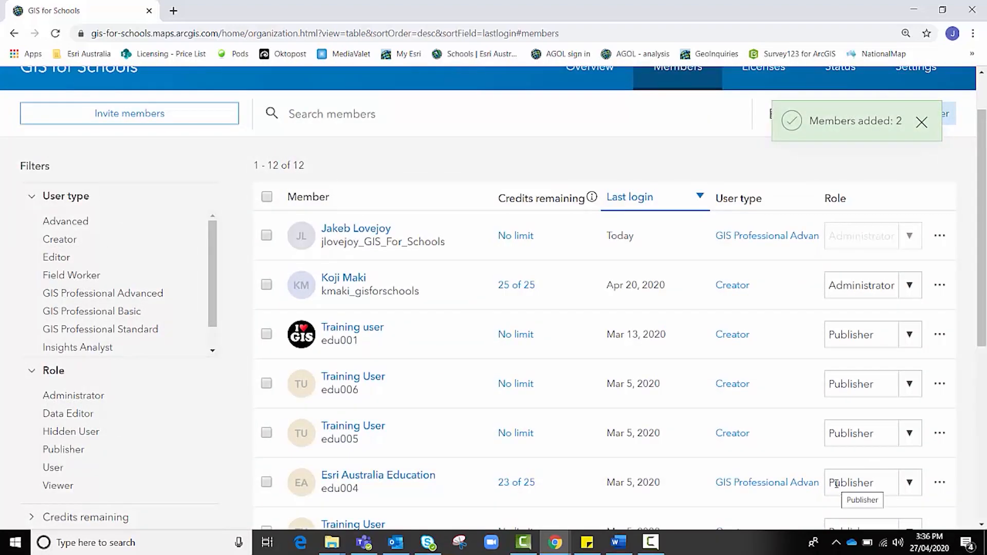
Scroll the Members list to find the two new teachers, Creators with 25 of 25 credits.
scroll(797, 251, "down", 4)
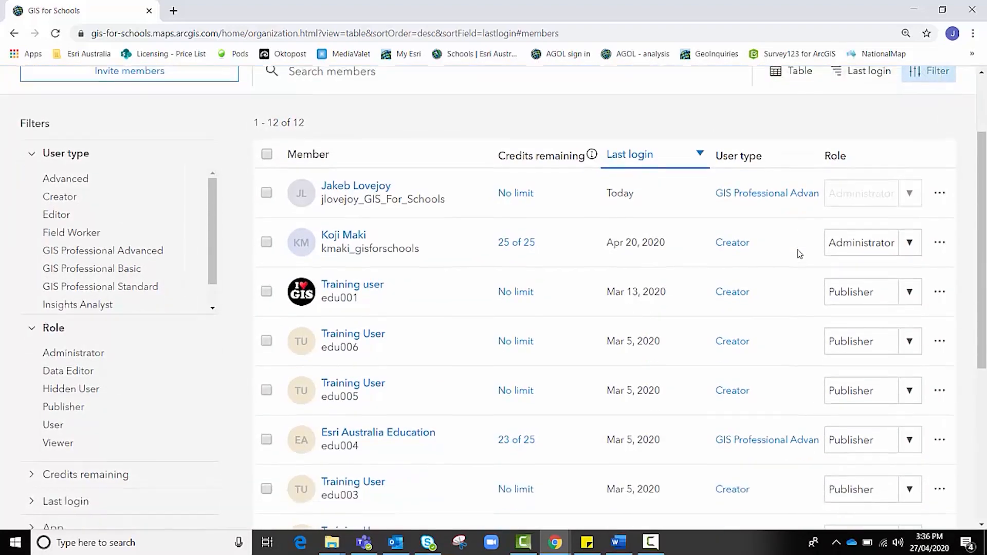
scroll(798, 258, "down", 3)
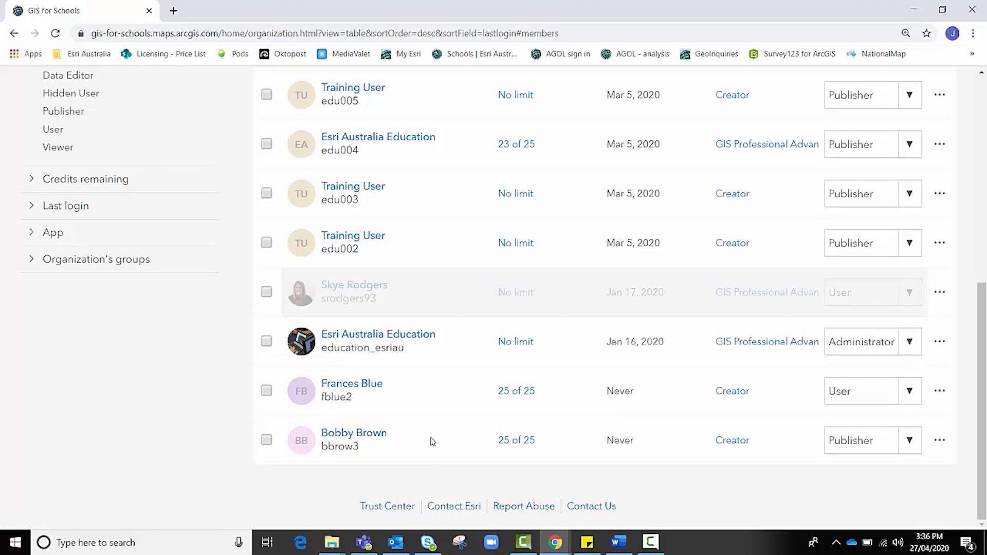
scroll(431, 440, "up", 3)
scroll(432, 440, "up", 3)
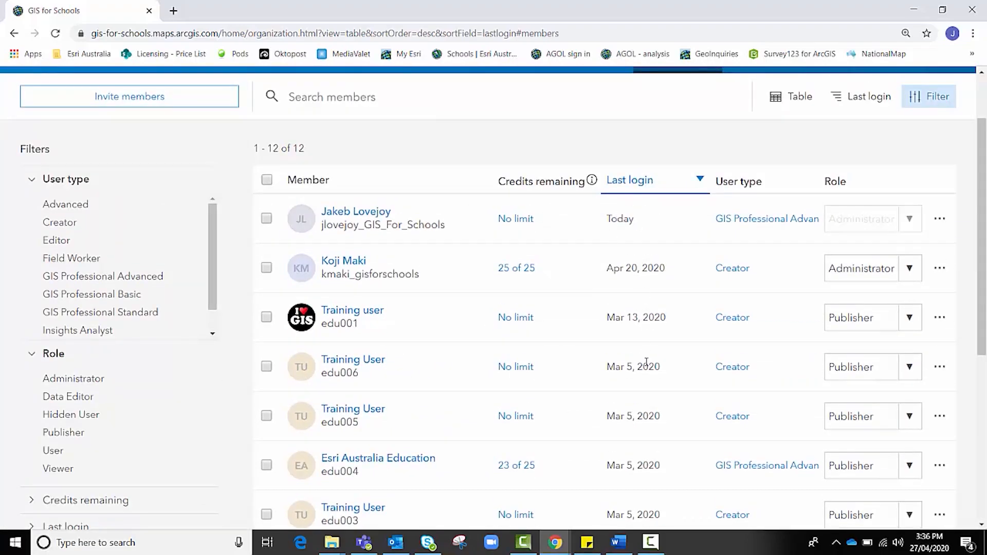
scroll(646, 361, "down", 6)
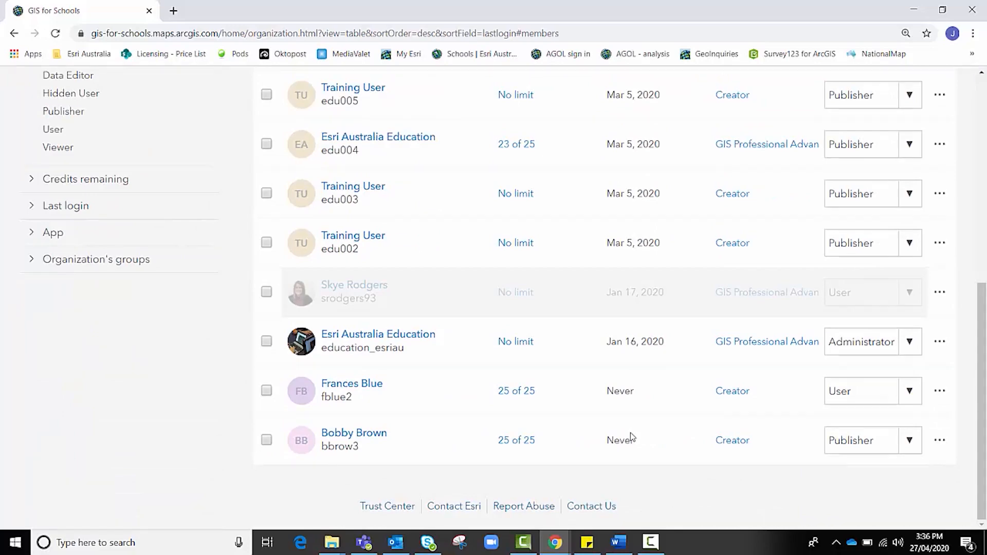
mouse_move(633, 441)
Switch the new User member's role to Administrator in the Members table.
left_click(911, 392)
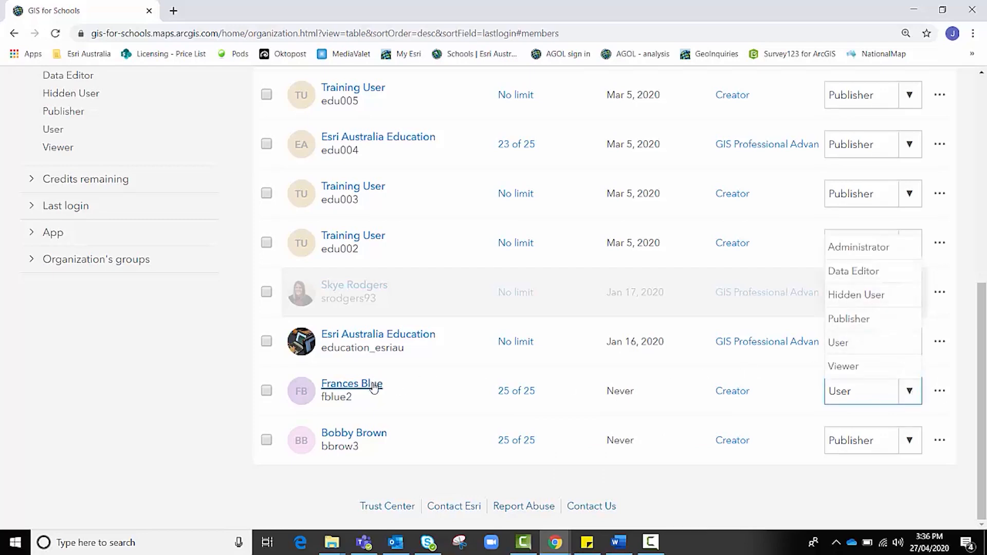
left_click(875, 251)
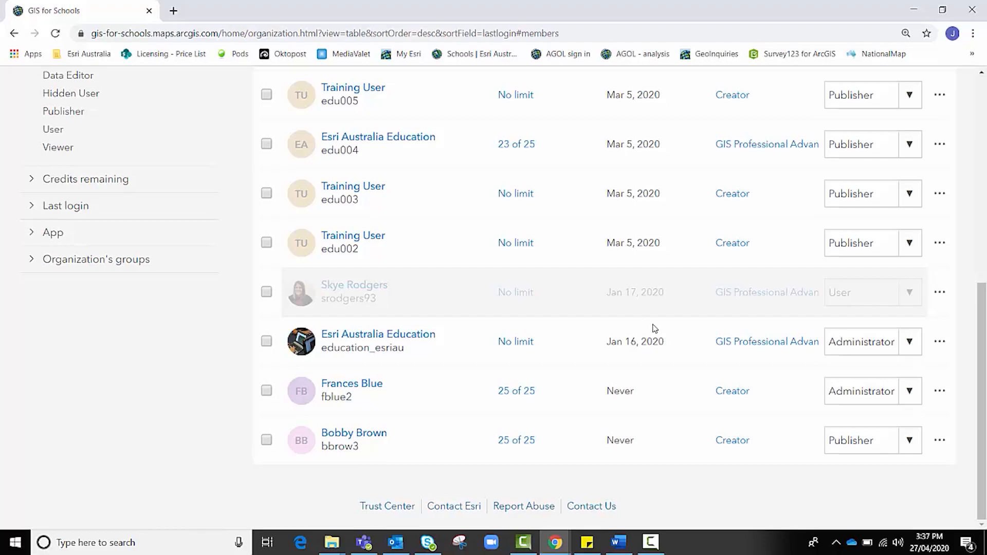
scroll(654, 327, "up", 8)
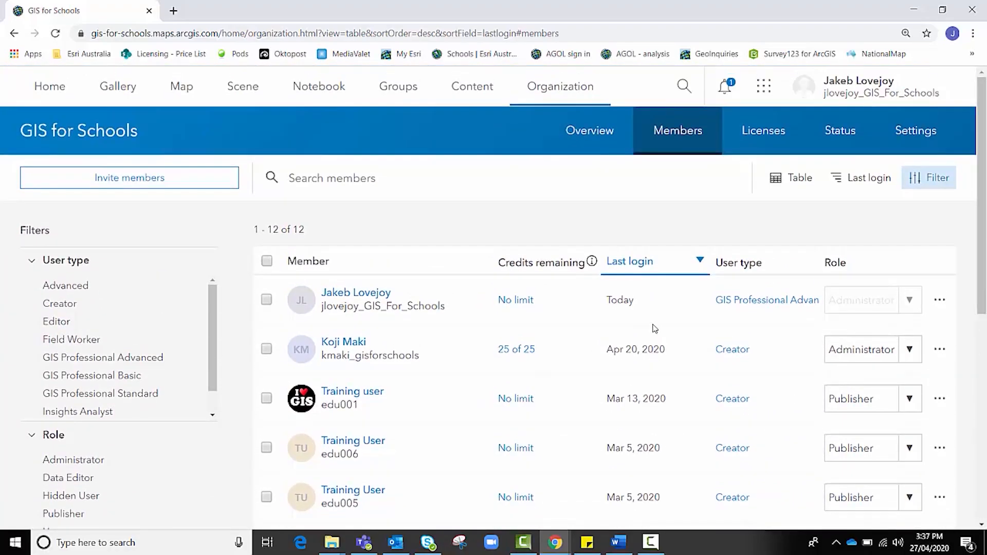